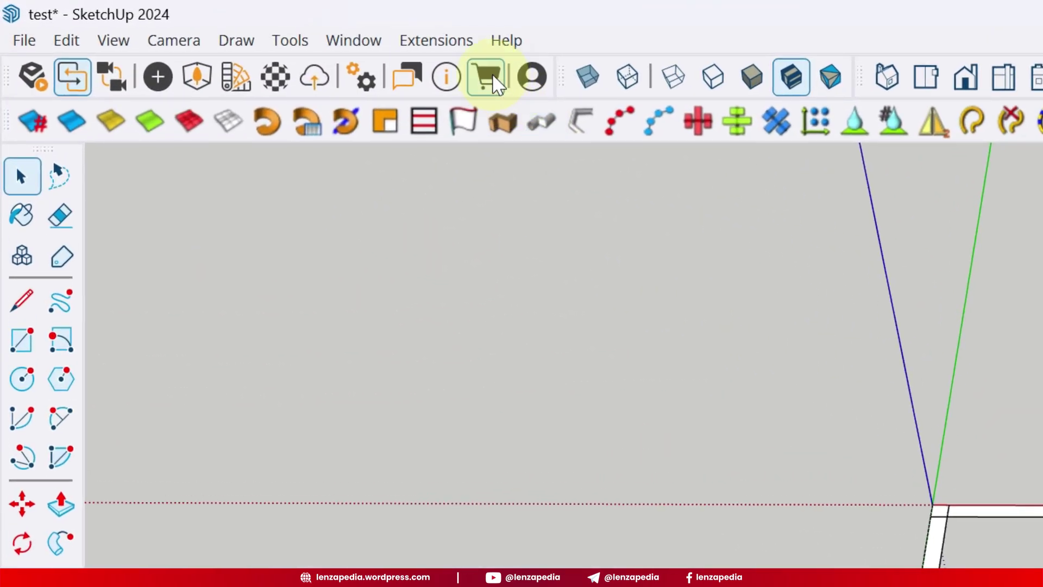
Step: Open the MajBeam extension, read its plugin information and About Us pages, and return to the beam dimensions
click(452, 43)
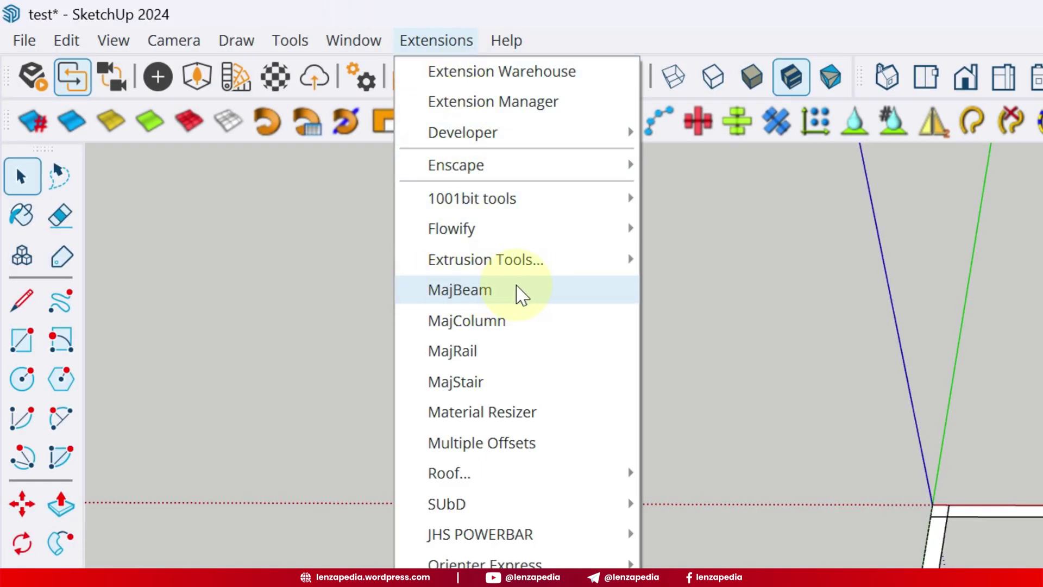
click(515, 289)
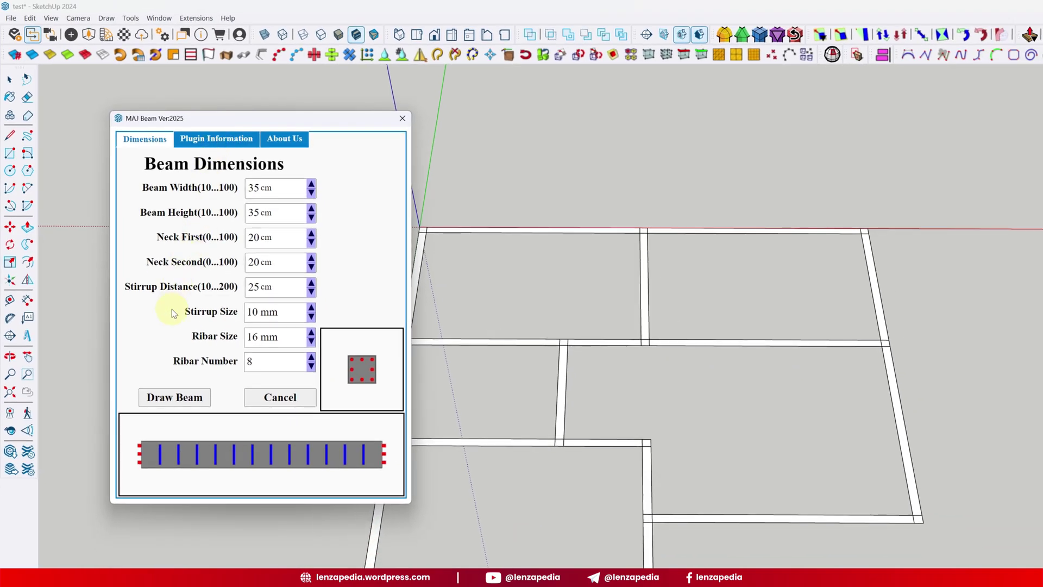
click(223, 140)
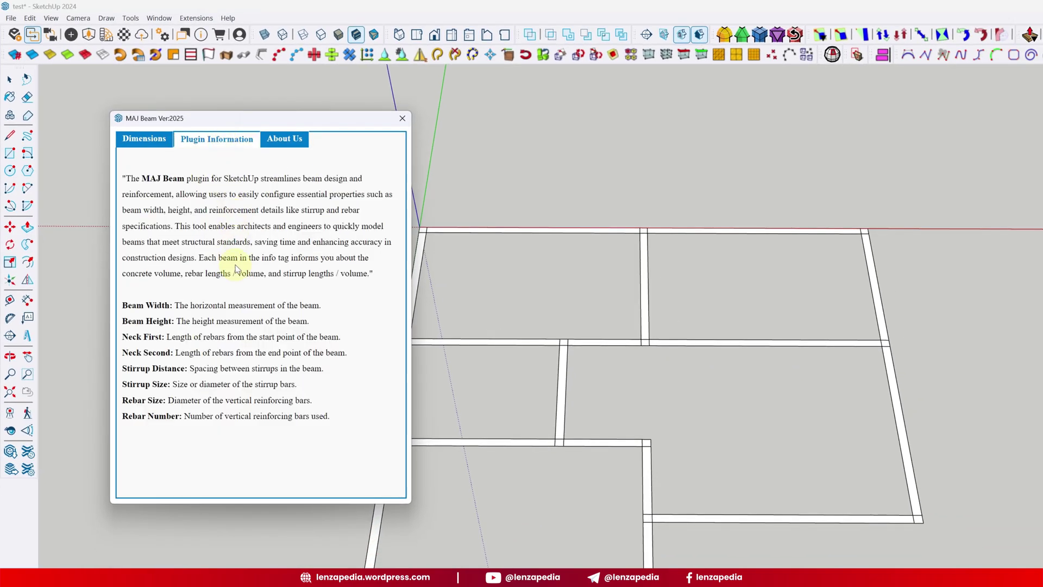
click(274, 140)
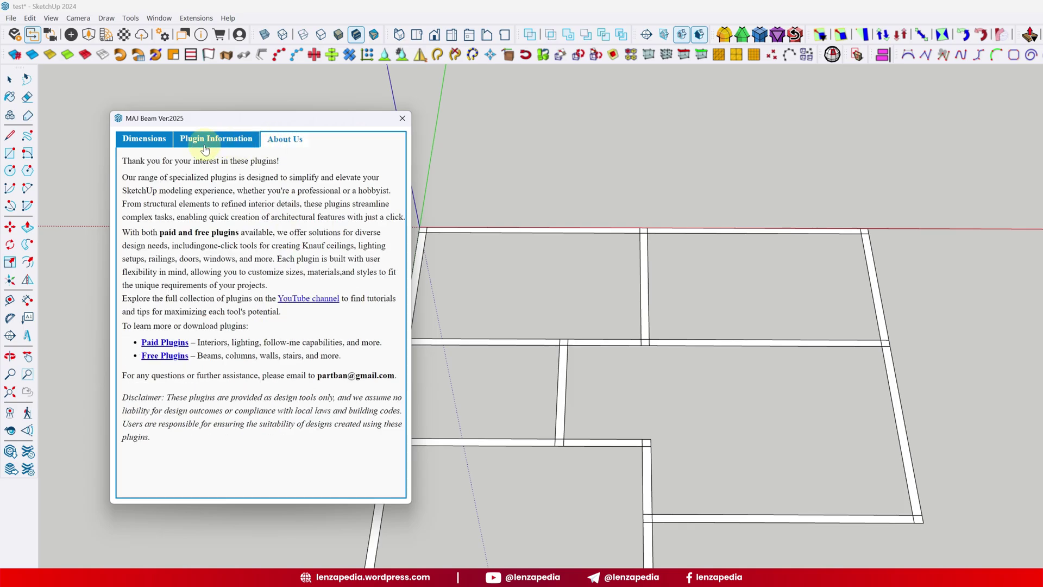
click(156, 139)
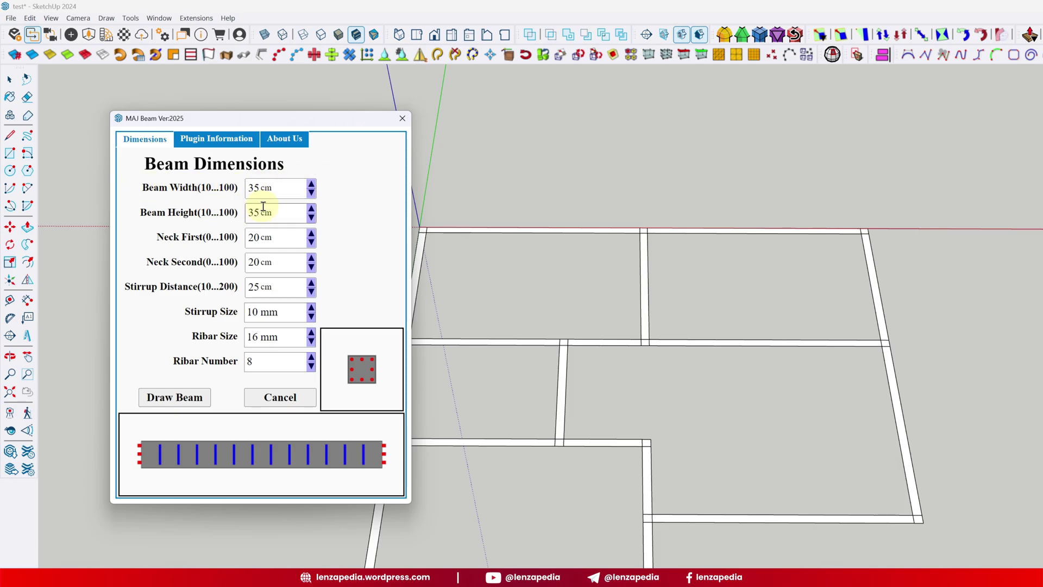
Step: Set the beam width to 10 cm and the beam height to 20 cm
click(276, 188)
double_click(276, 189)
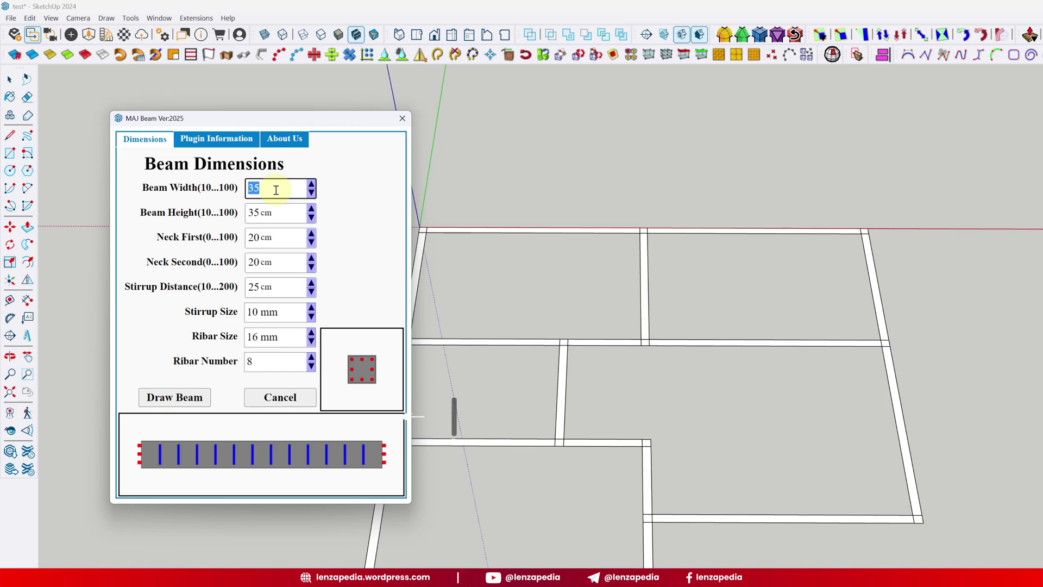
text(10)
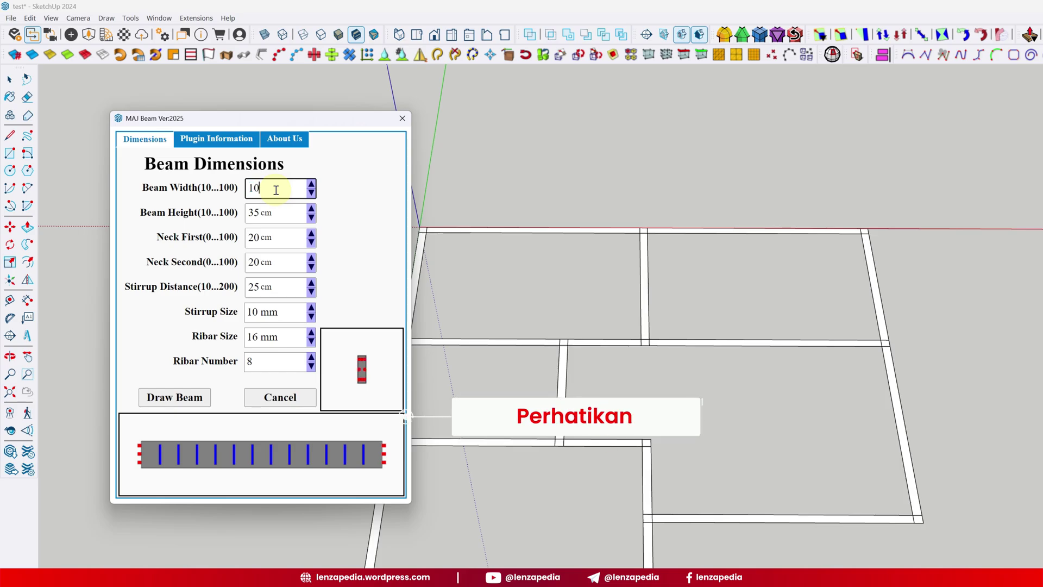
click(249, 215)
double_click(256, 212)
text(20)
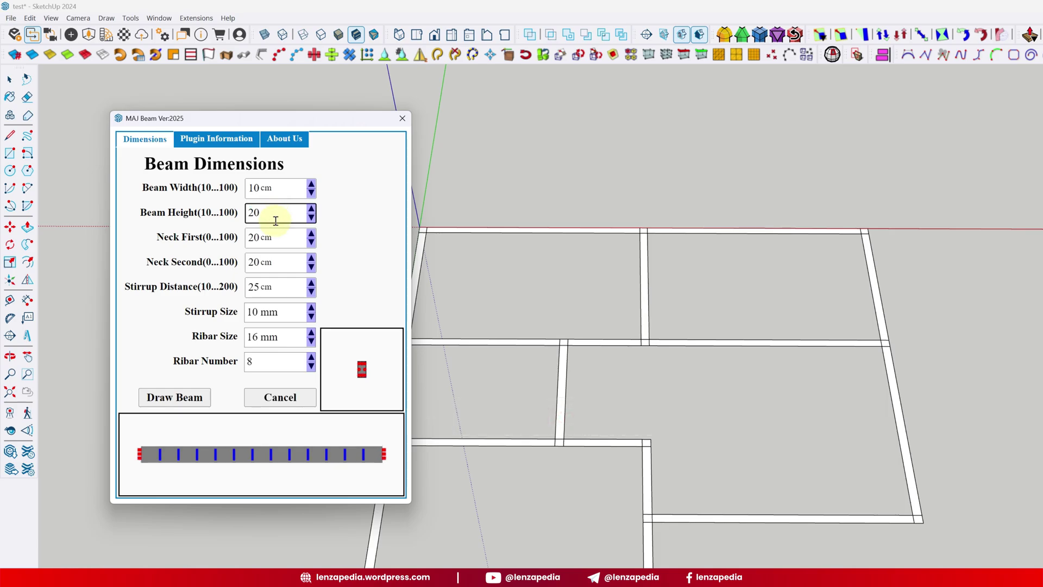
Step: Set both the first and second neck lengths of the beam to 0 cm
click(232, 241)
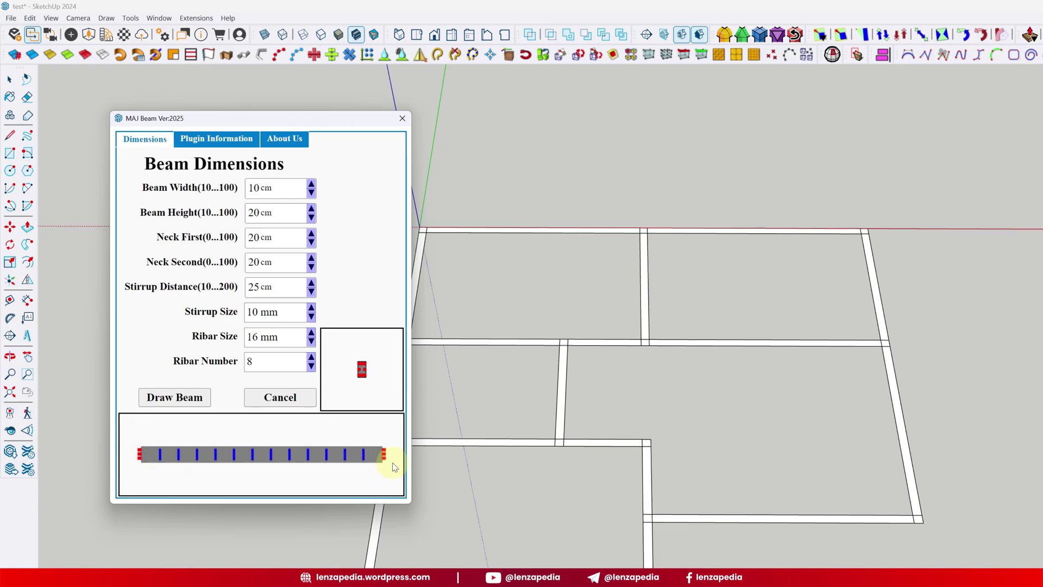
double_click(280, 241)
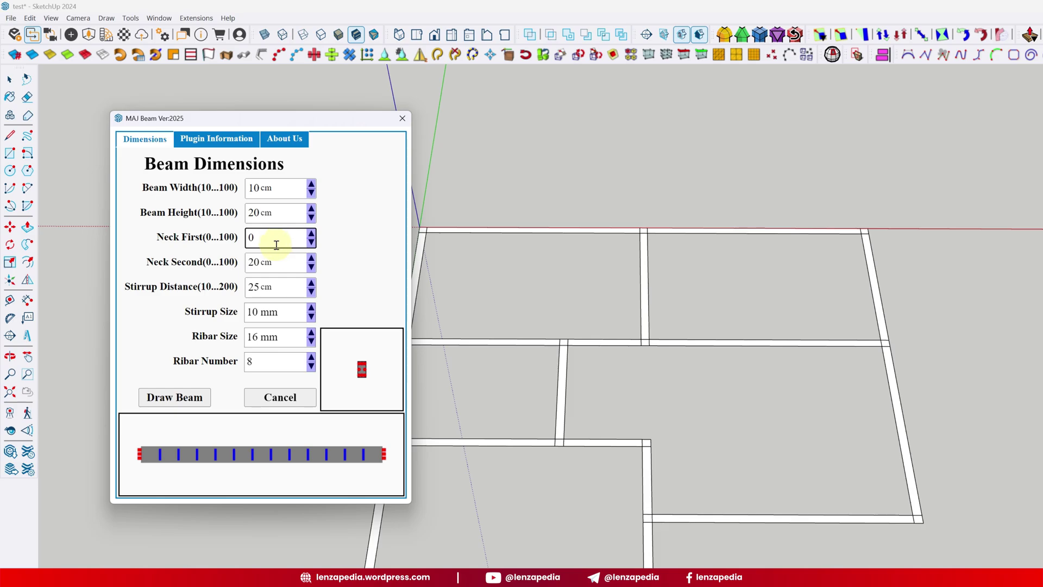
click(281, 263)
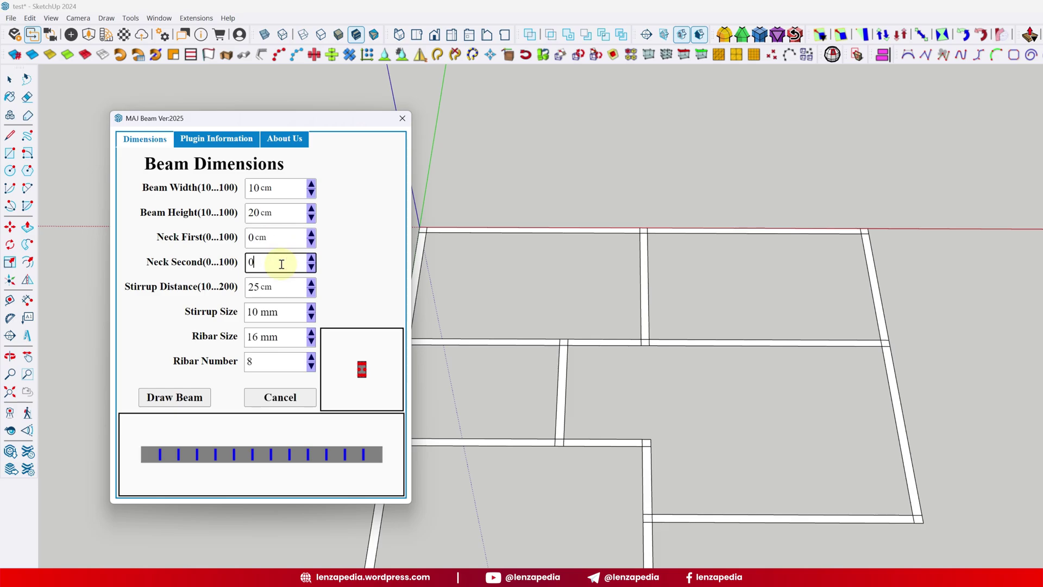
Step: Try stirrup distances of 100 cm and 50 cm, and set the stirrup distance back to 25 cm
click(280, 287)
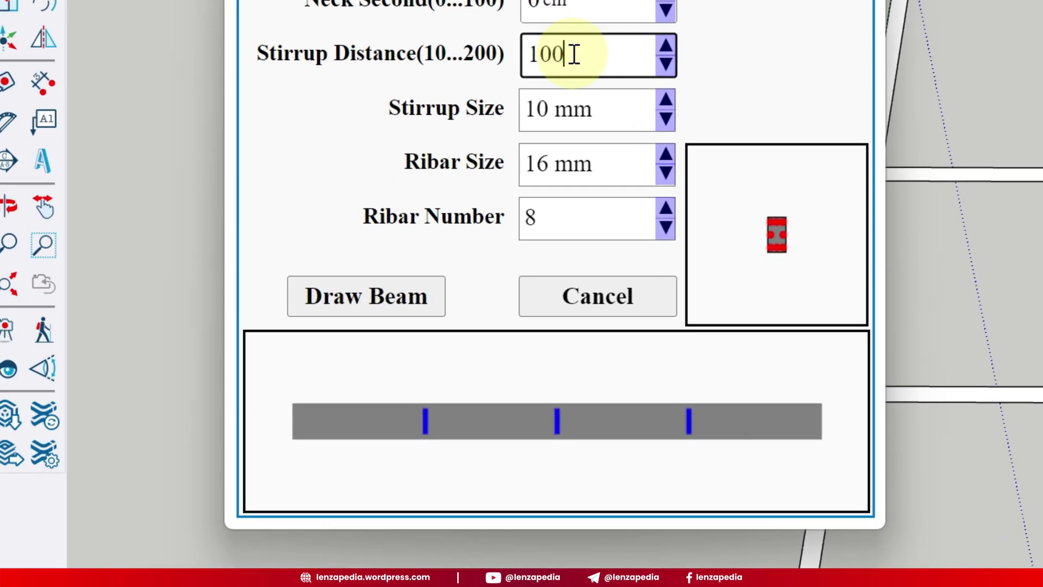
double_click(269, 287)
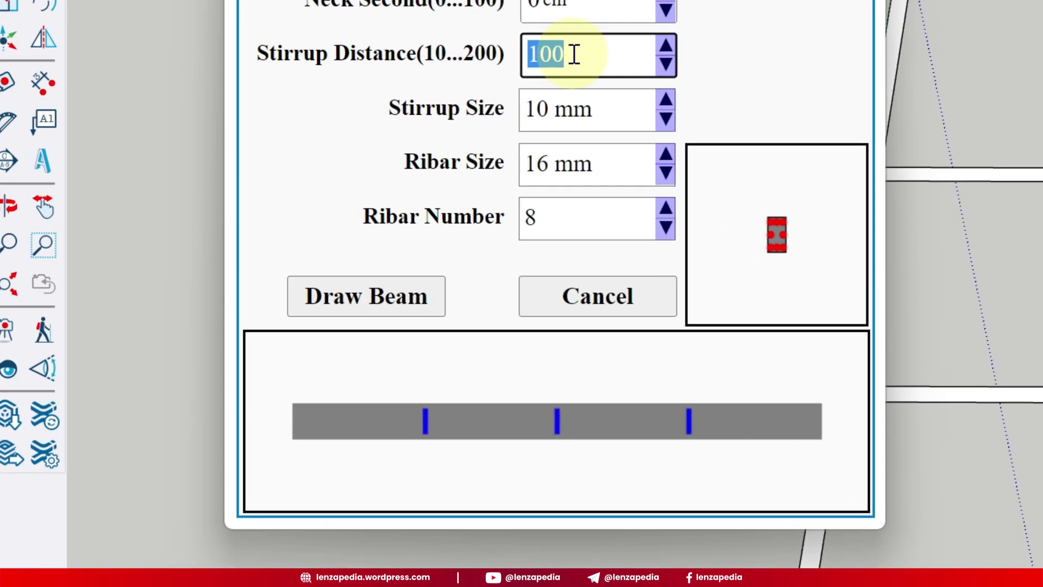
text(50)
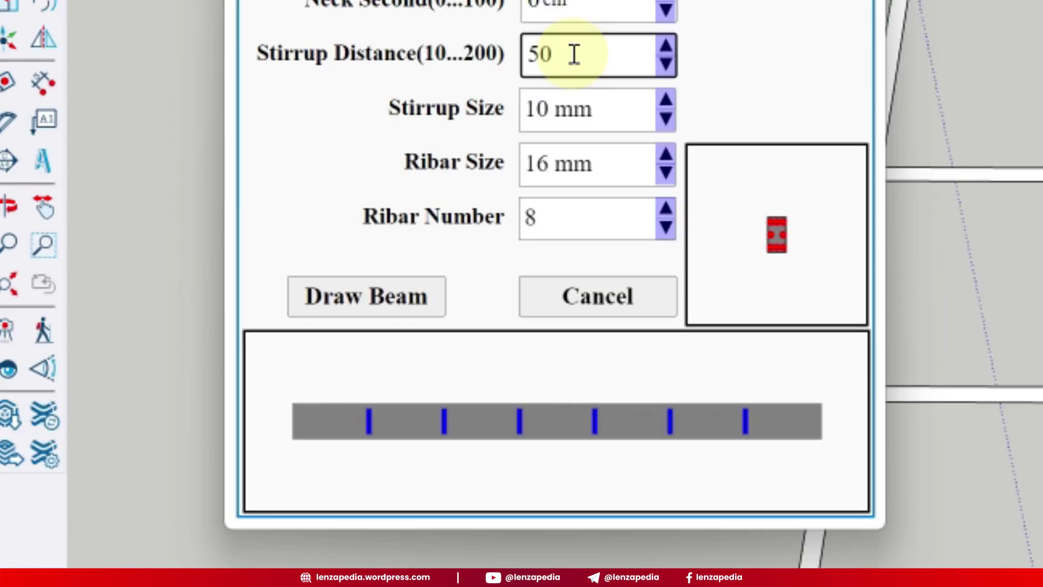
double_click(574, 54)
text(25)
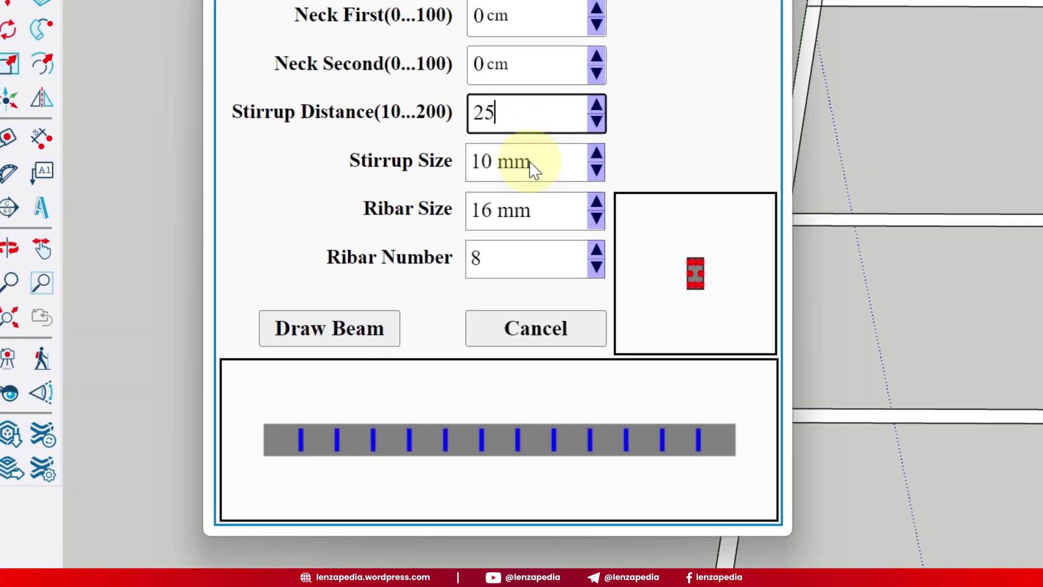
Step: Review the available stirrup and rebar sizes, and set the rebar number to 4
click(590, 116)
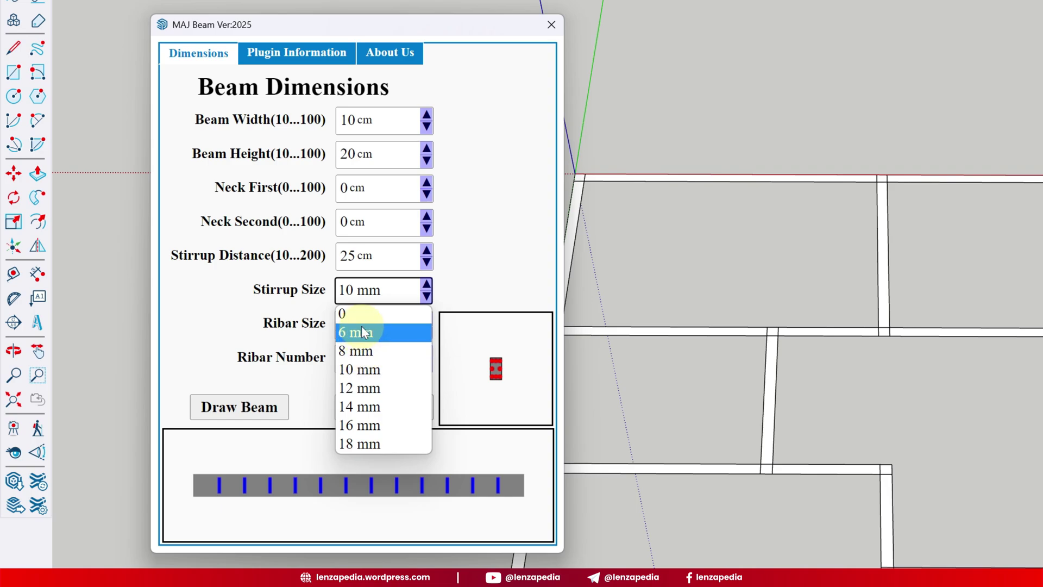
click(384, 299)
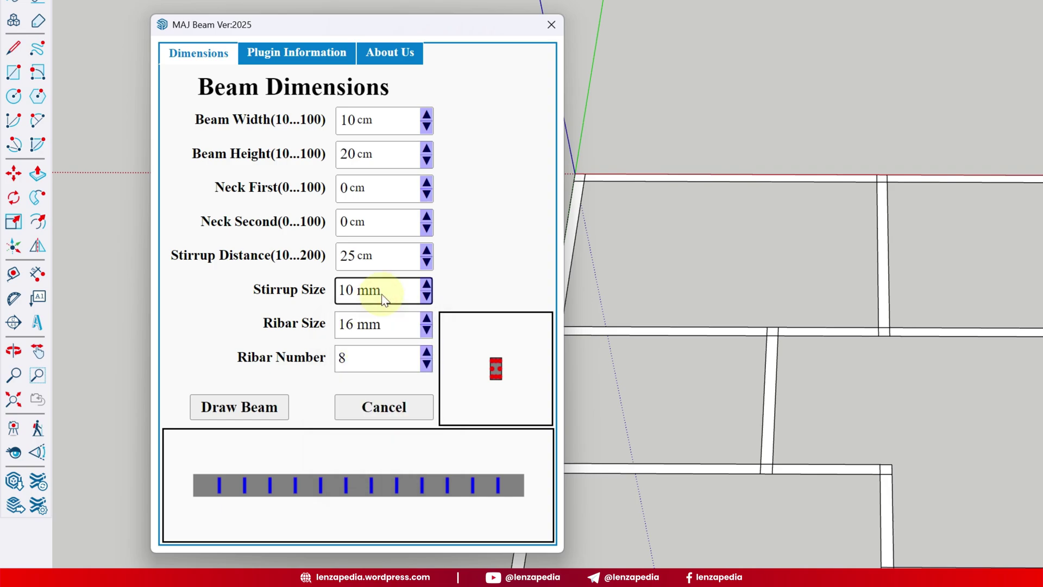
click(382, 330)
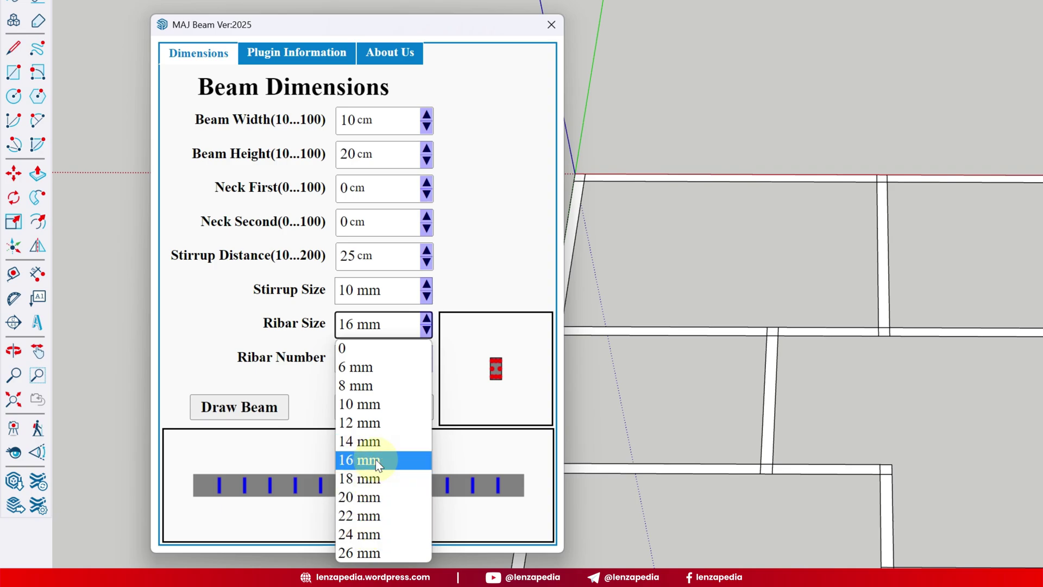
click(393, 334)
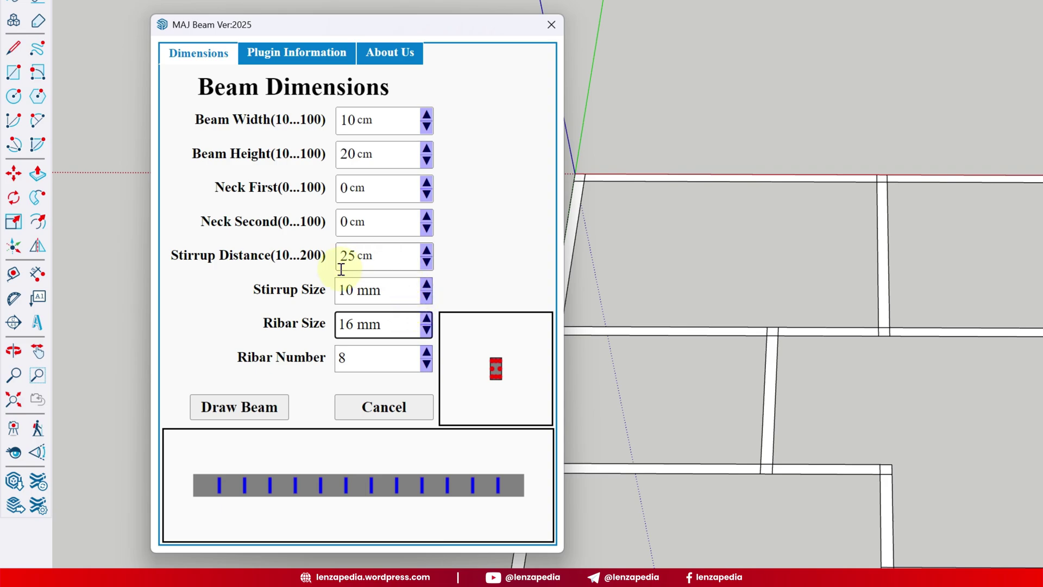
click(364, 355)
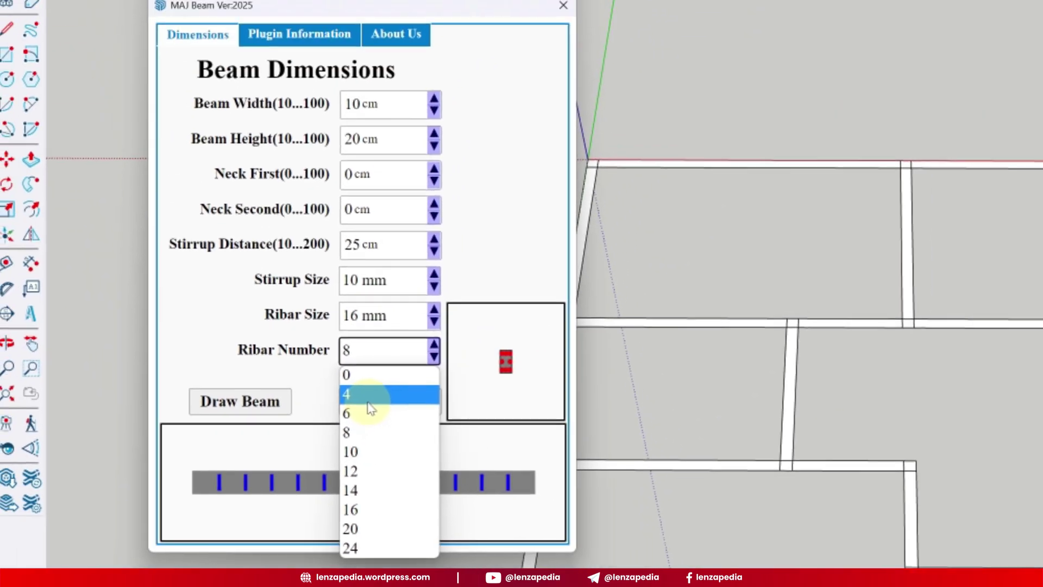
click(529, 220)
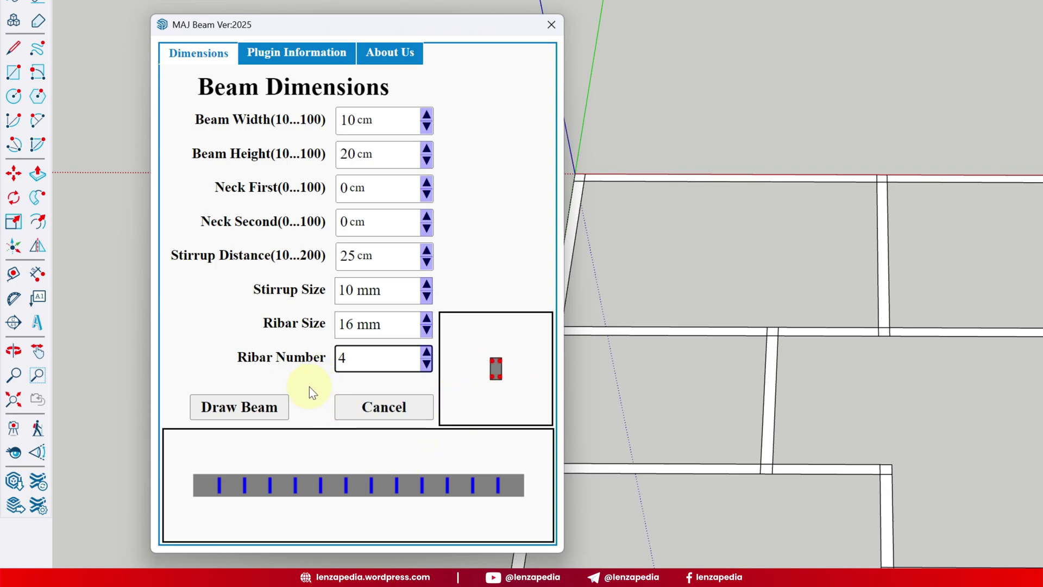
Step: Draw a 305 cm beam along the frontmost wall of the floor plan, from outer corner to outer corner
click(254, 409)
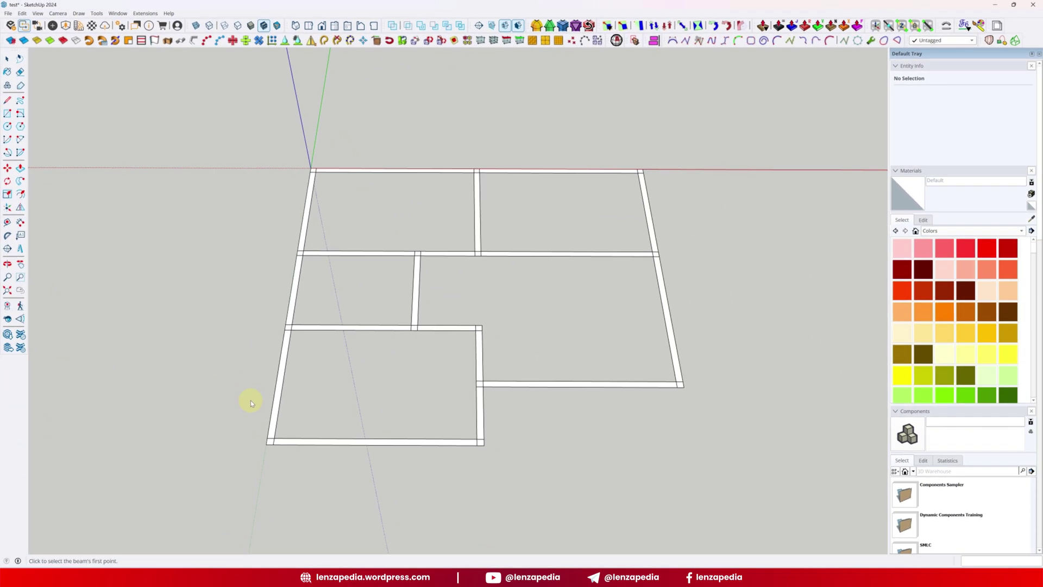
click(267, 441)
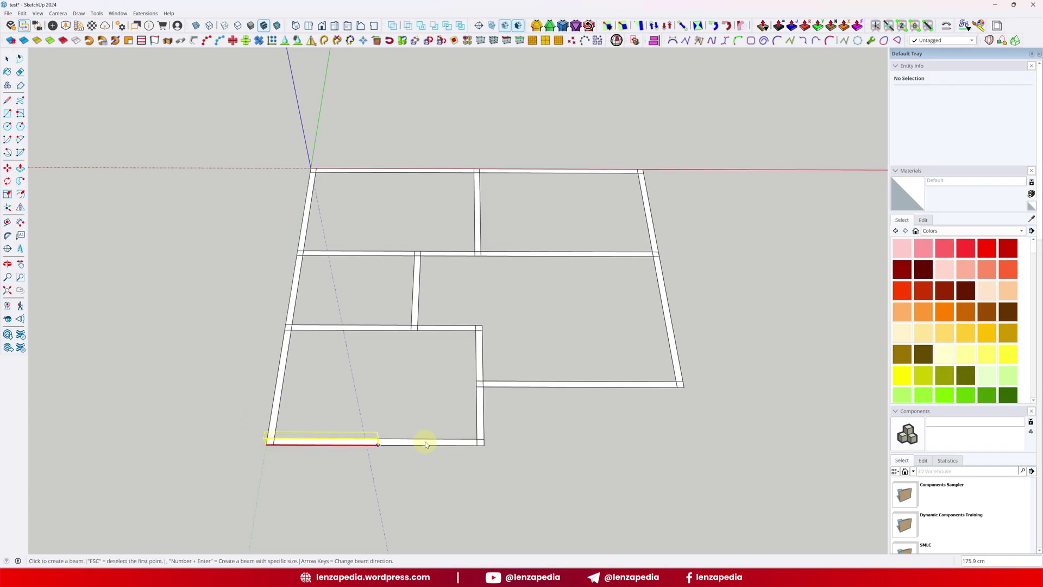
click(484, 446)
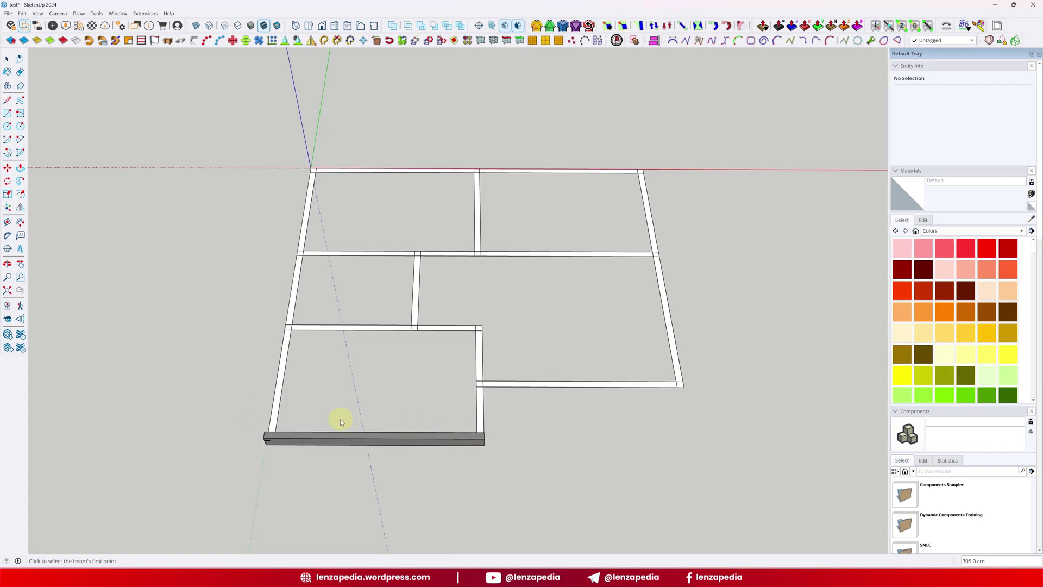
Step: Examine the quantity text on the beam's side, and hide the Info and Foundasion tags to expose the reinforcement
scroll(267, 444, up, 10)
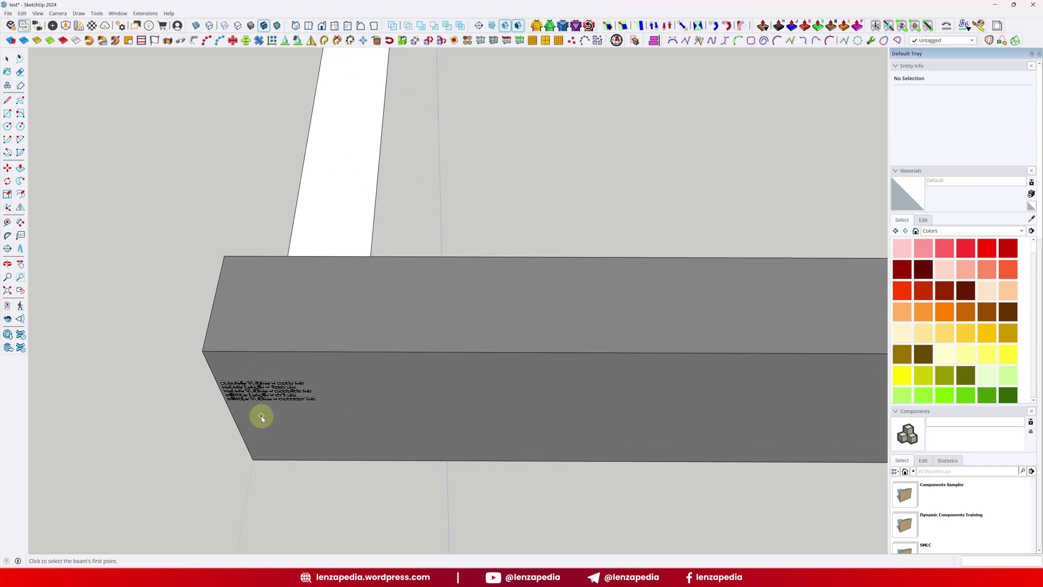
middle_drag(263, 414, 360, 140)
scroll(326, 298, up, 5)
middle_drag(326, 298, 344, 364)
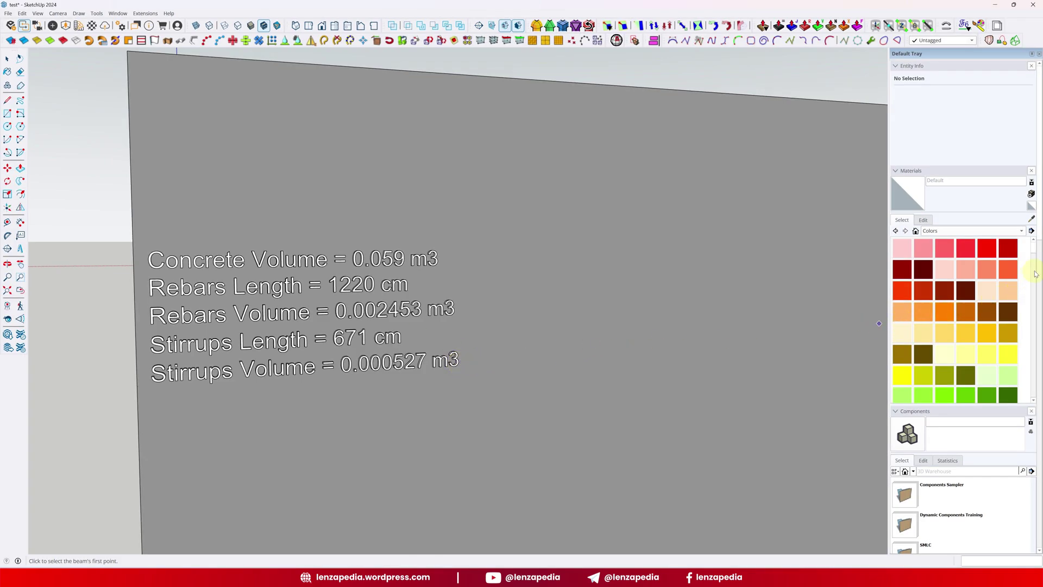
scroll(1038, 268, down, 10)
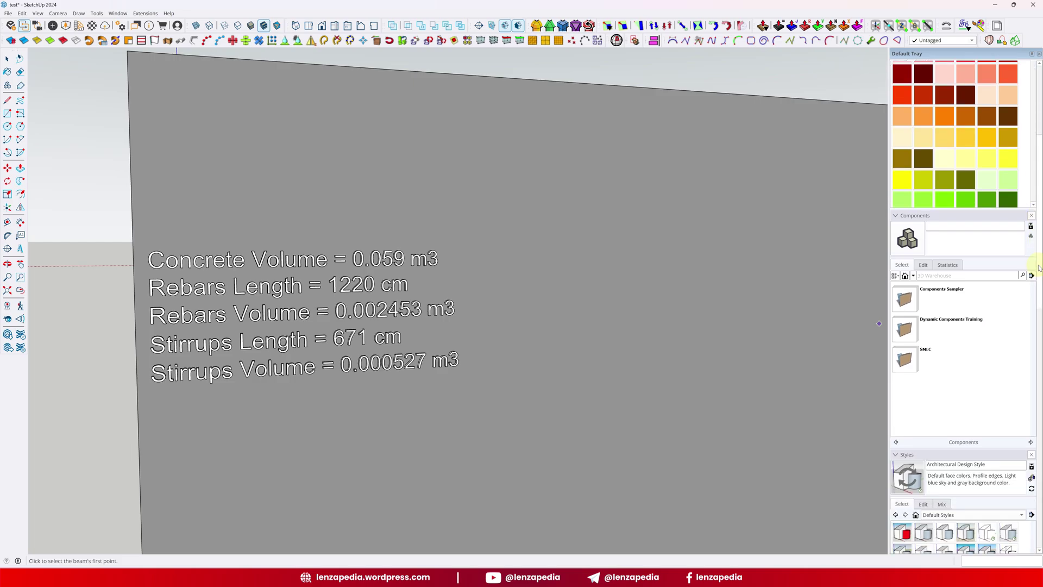
scroll(1038, 267, down, 10)
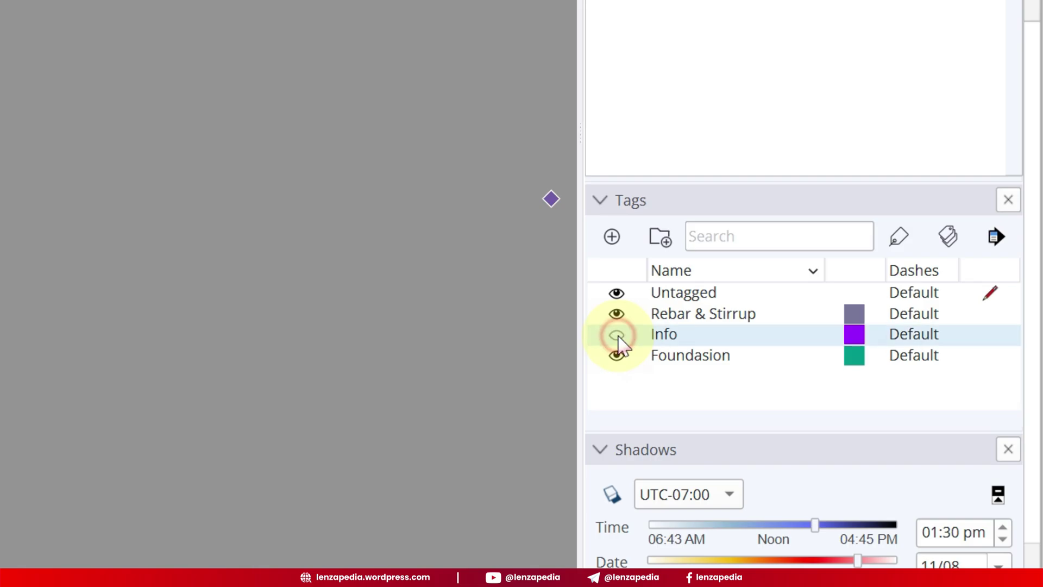
click(617, 335)
click(618, 356)
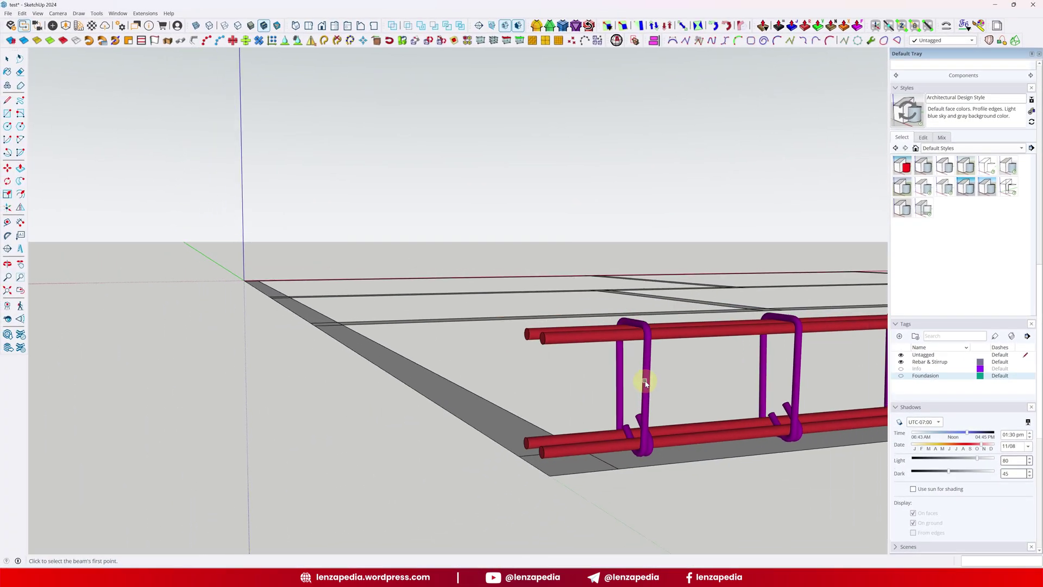
Step: Draw beams corner to corner along the four remaining walls parallel to the red axis, including the 600 cm middle wall
scroll(645, 383, down, 6)
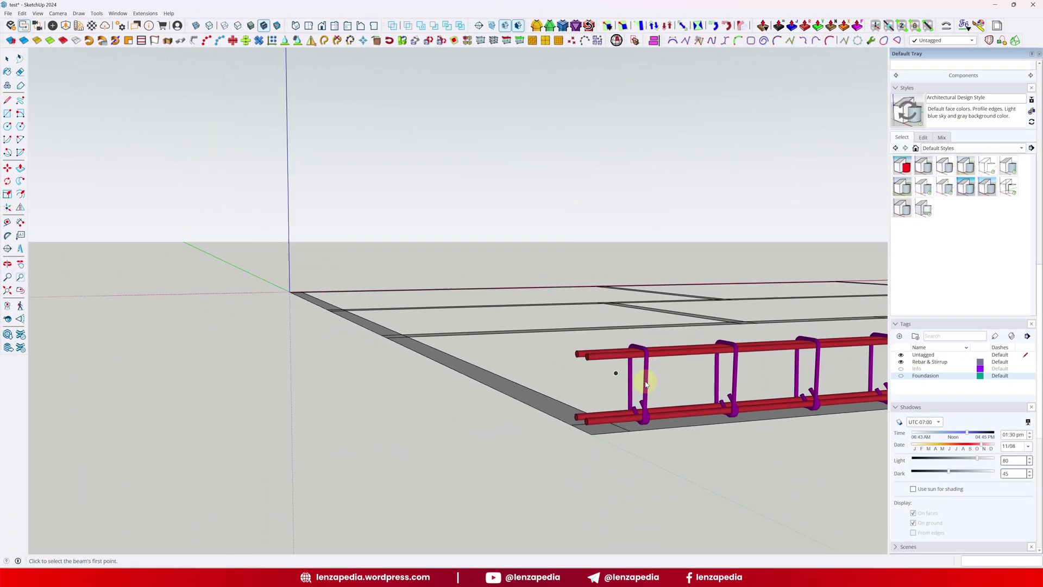
middle_drag(728, 367, 466, 413)
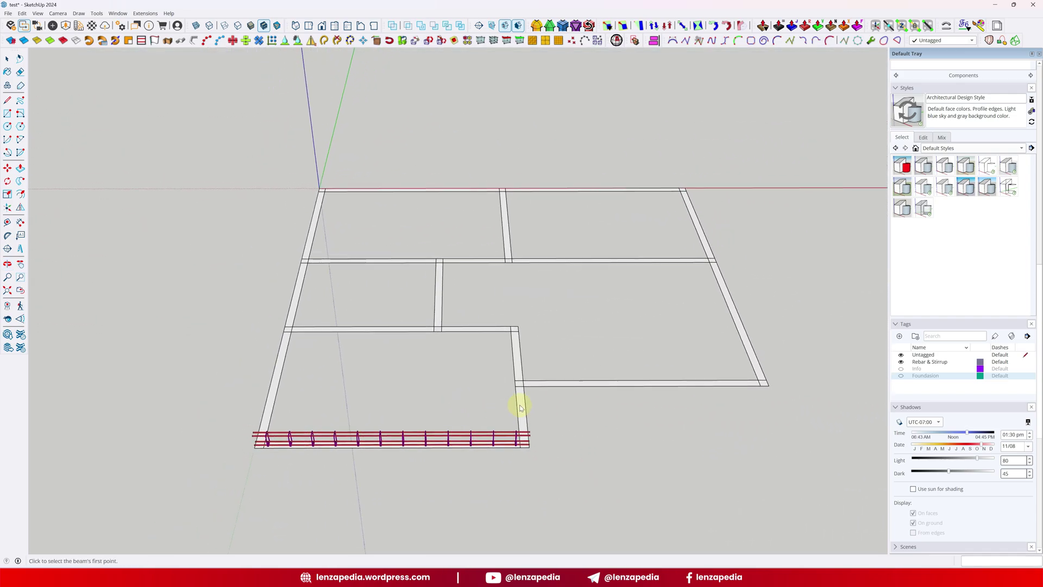
click(516, 387)
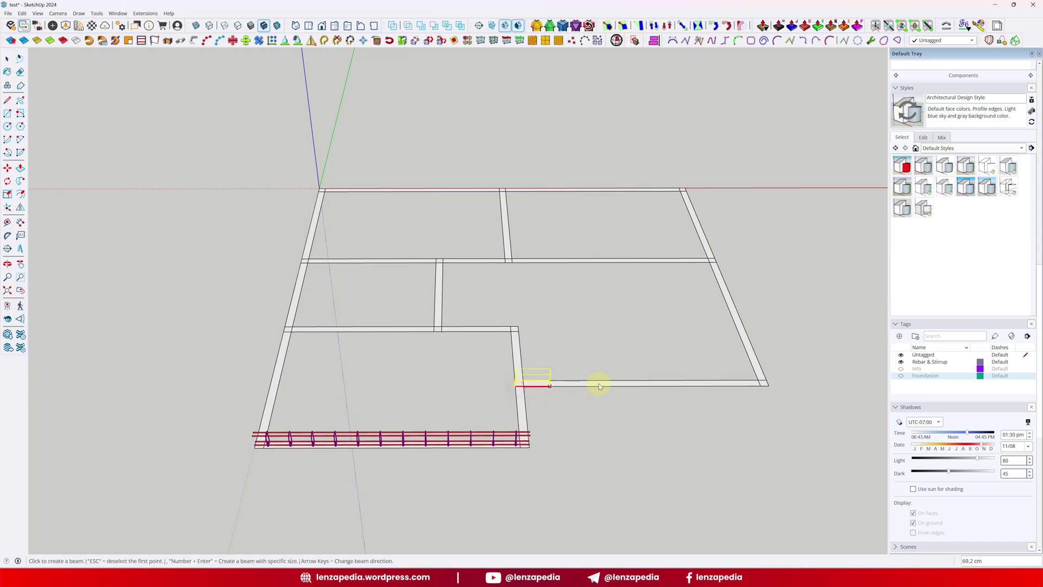
click(768, 384)
click(283, 331)
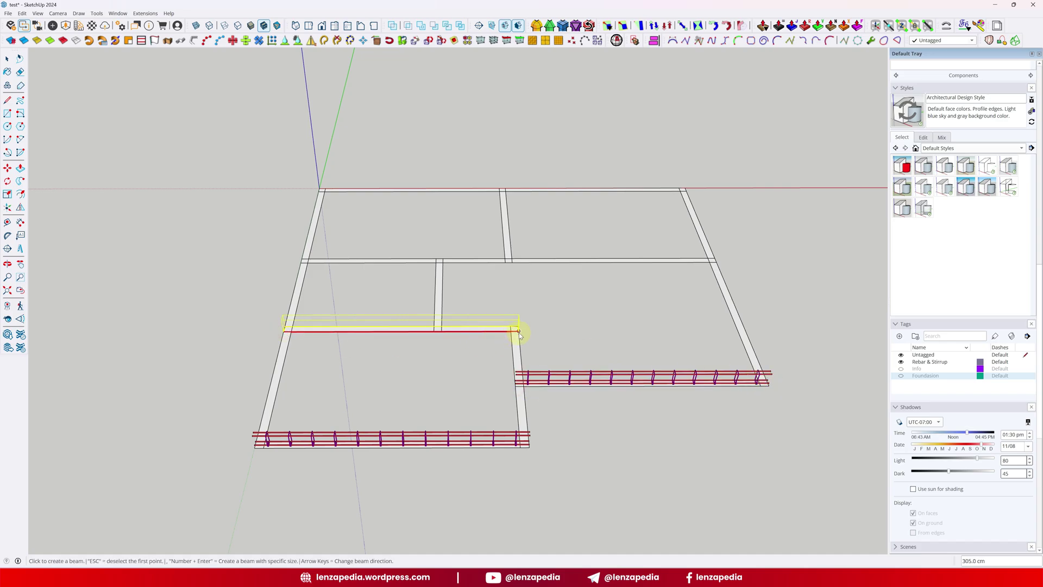
click(518, 330)
click(303, 262)
click(717, 264)
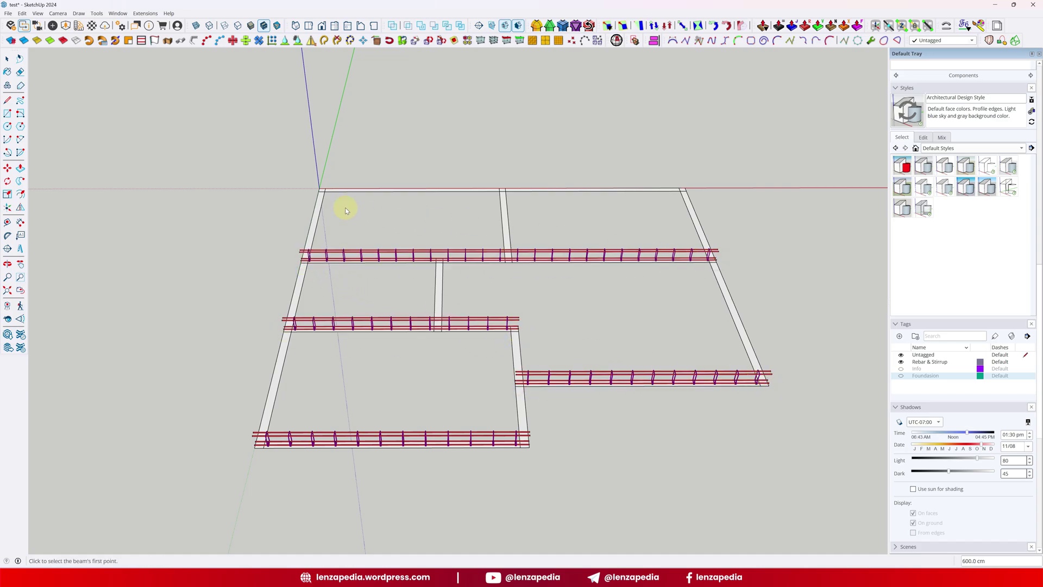
click(320, 189)
click(685, 189)
middle_drag(597, 284, 814, 350)
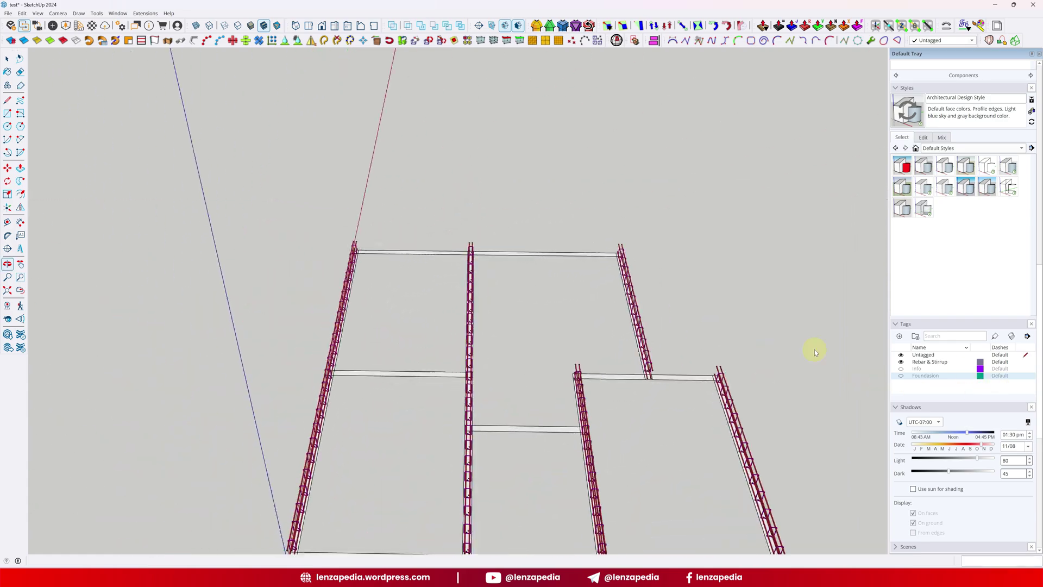
Step: Draw beams parallel to the green axis along the outer wall farthest from the origin and the stepped outer wall, about 205 cm long
scroll(361, 261, up, 5)
scroll(337, 296, up, 4)
click(325, 285)
scroll(617, 244, down, 5)
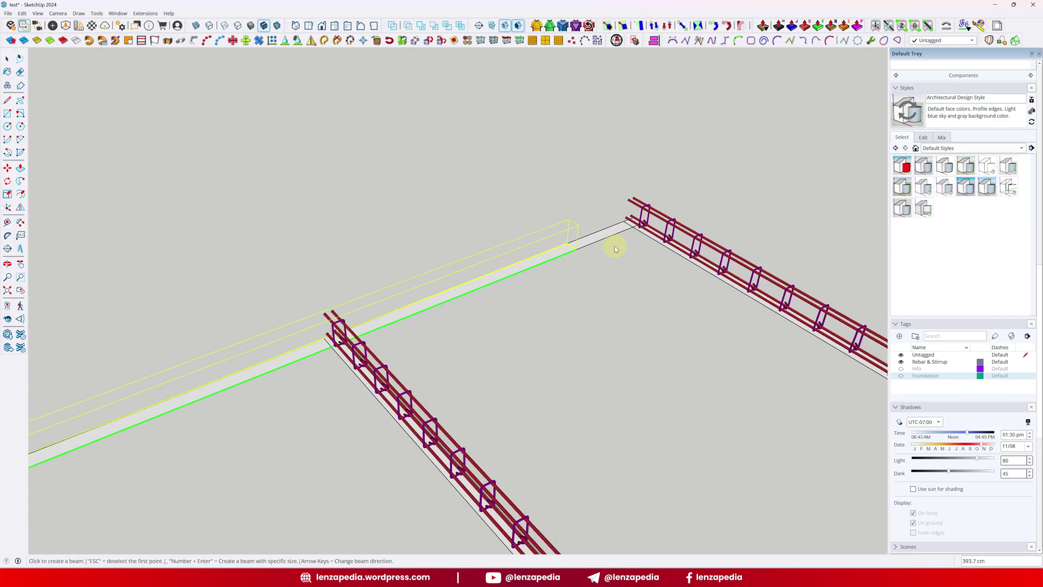
middle_drag(617, 245, 705, 309)
scroll(412, 363, up, 5)
scroll(412, 363, down, 5)
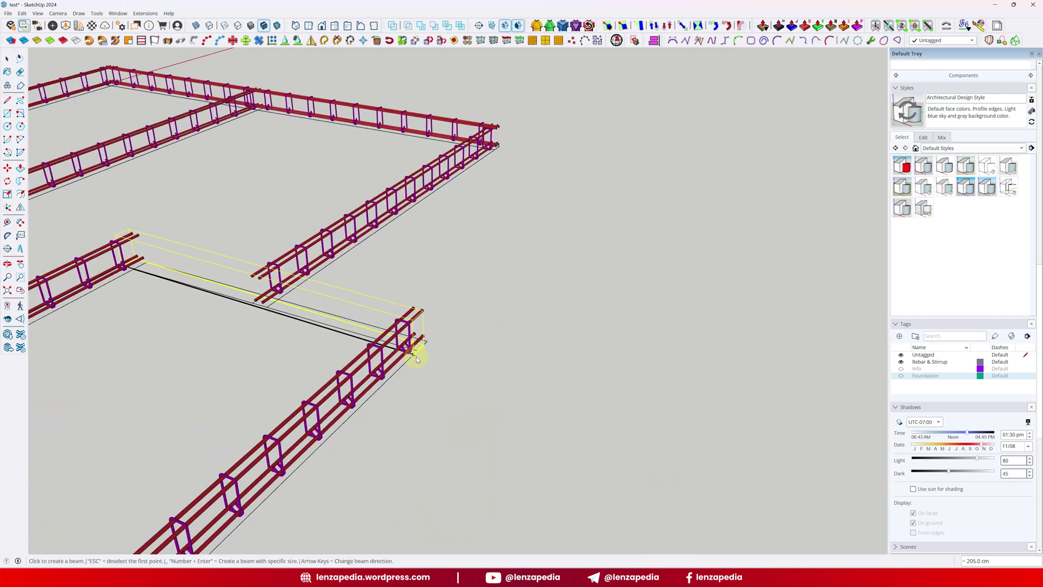
Step: Draw beams along the inner cross walls and the origin-side outer wall, parallel to the green axis, and save the model
middle_drag(419, 349, 310, 396)
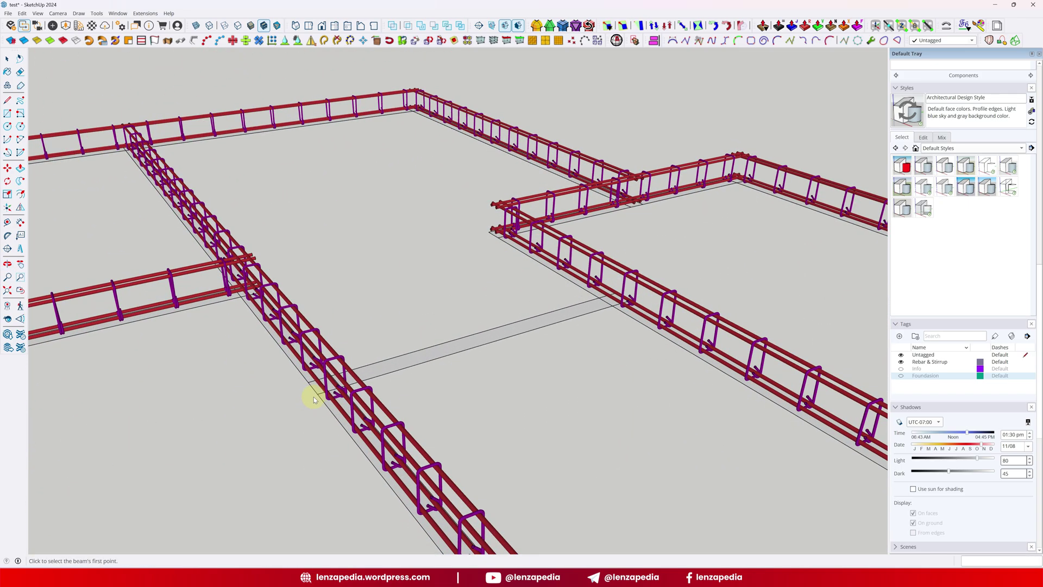
middle_drag(586, 349, 52, 454)
scroll(491, 396, down, 5)
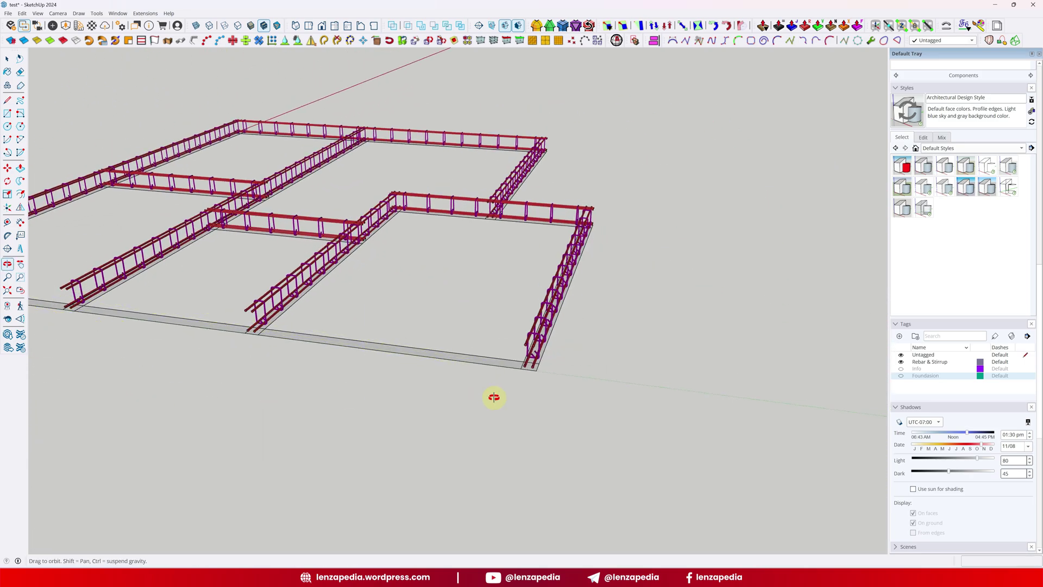
middle_drag(491, 396, 478, 309)
scroll(402, 354, down, 2)
key(space)
key(ctrl+s)
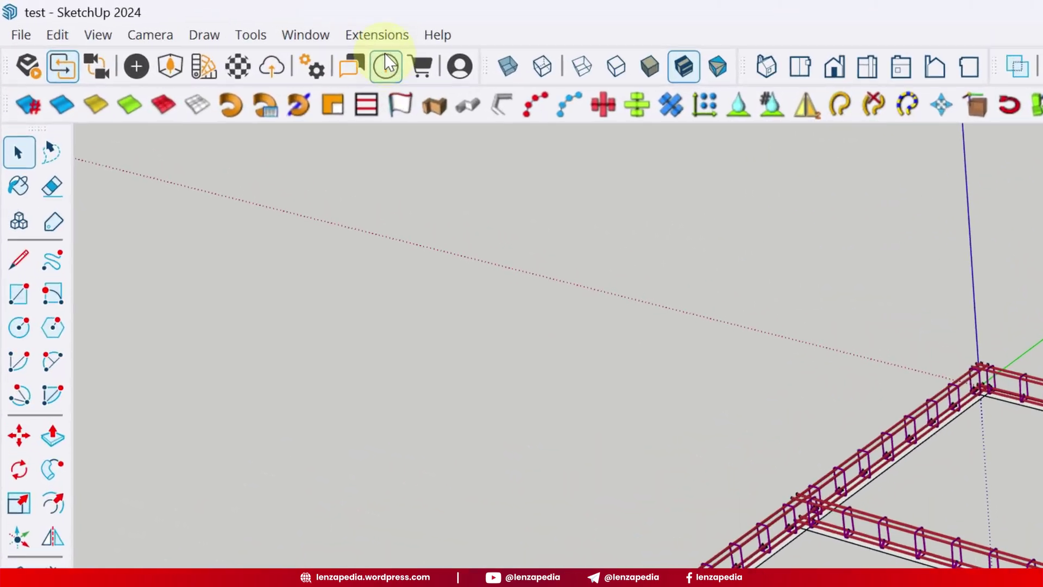
Step: Start the MajColumn extension and review its Plugin Information and About Us pages before returning to the column dimensions
click(146, 13)
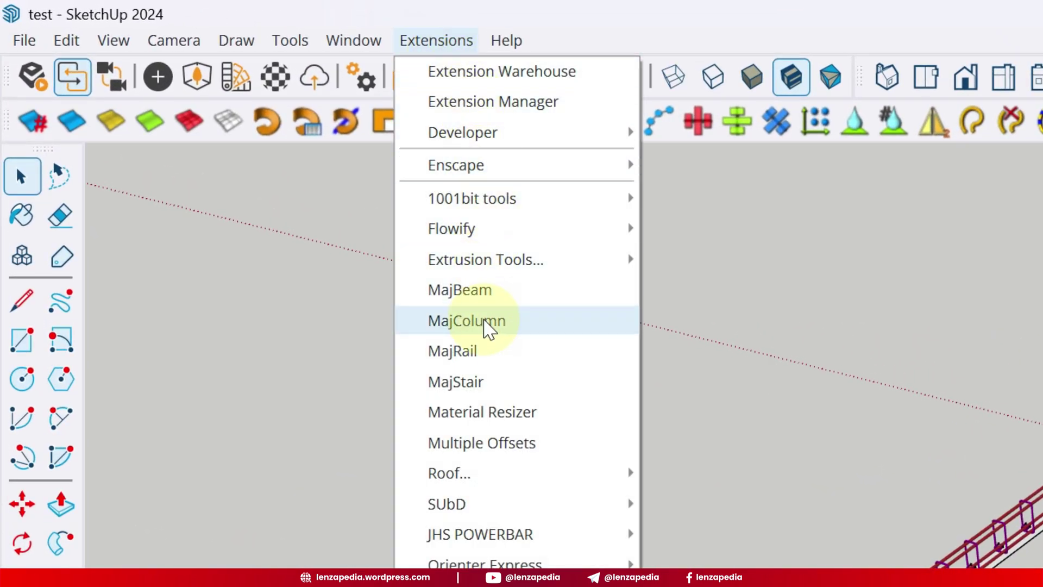
click(505, 327)
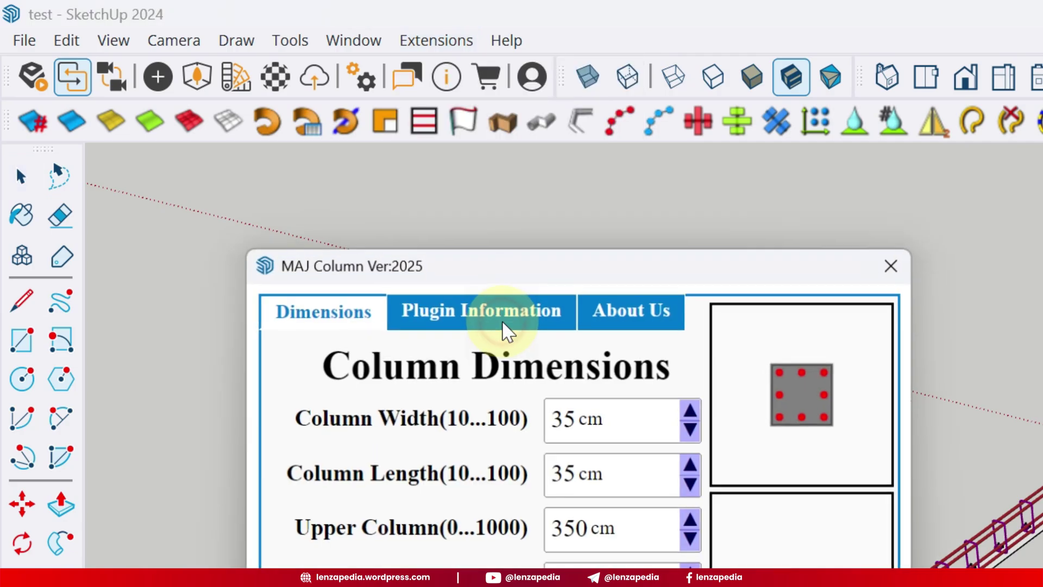
drag(527, 280, 886, 279)
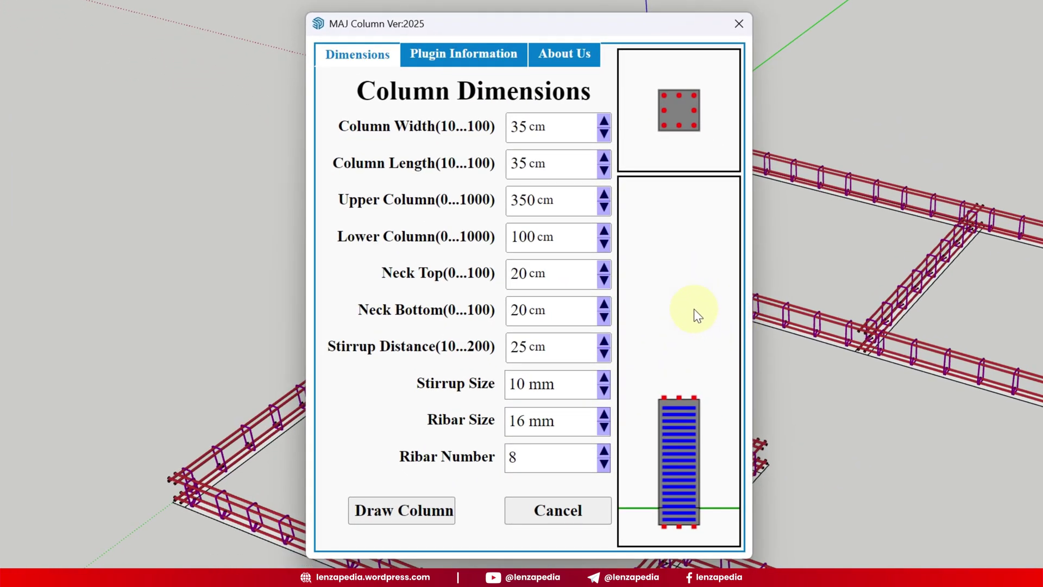
click(492, 53)
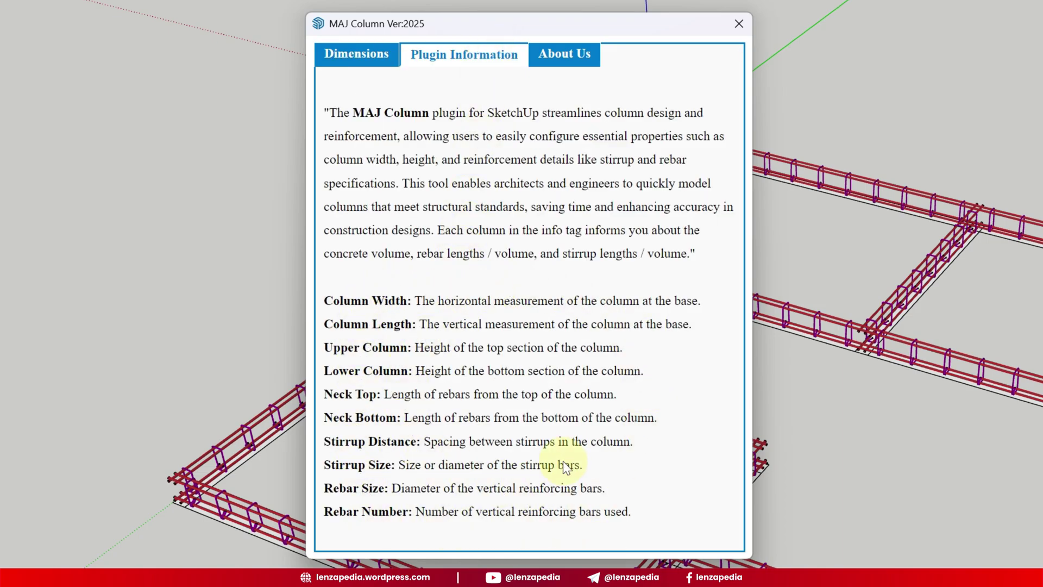
click(571, 60)
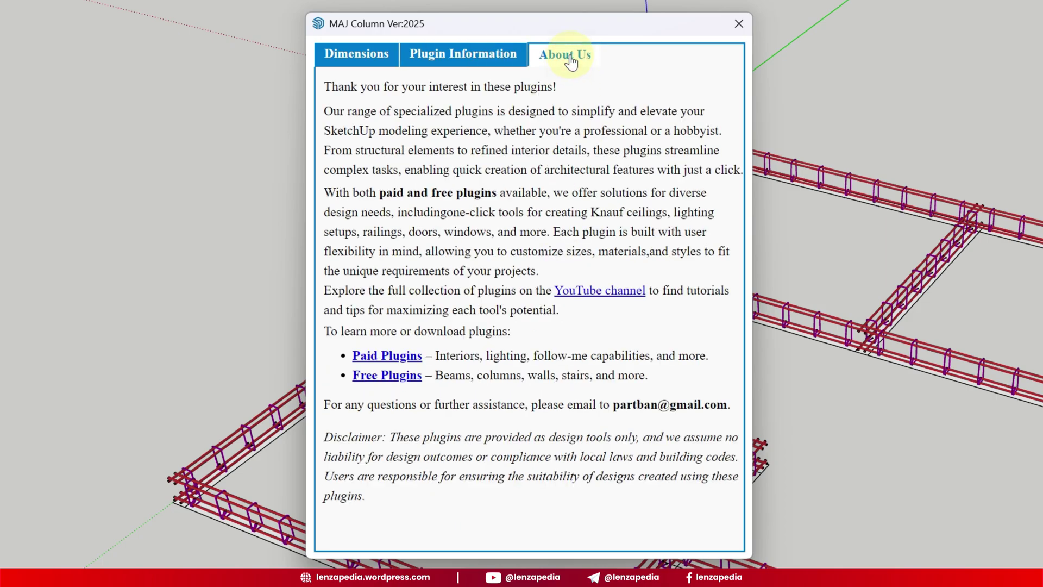
click(356, 57)
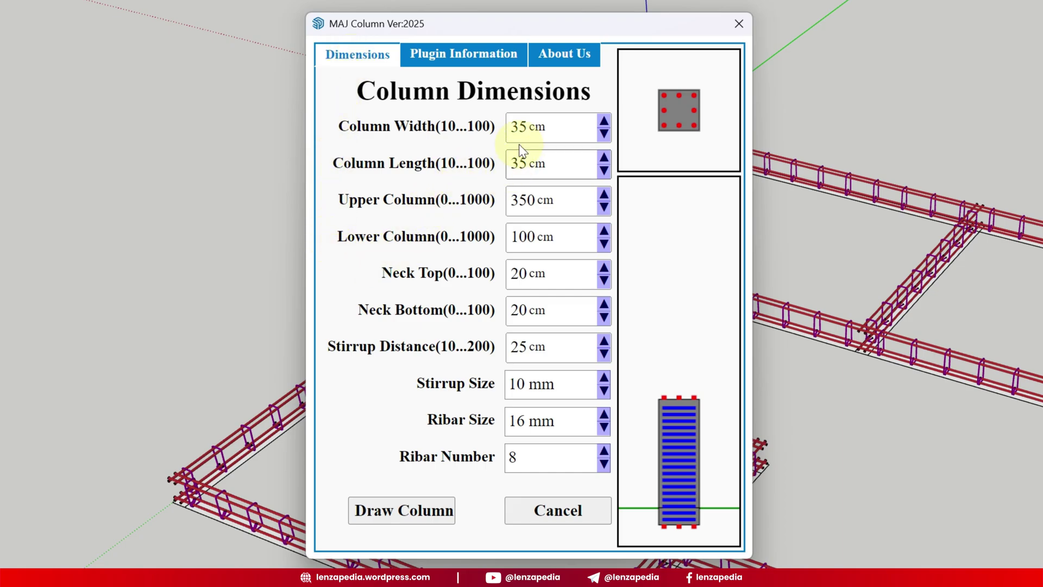
Step: Set the column width and length to 10 cm, the upper column to 300 cm and the lower column to 60 cm
click(522, 128)
key(ctrl+a)
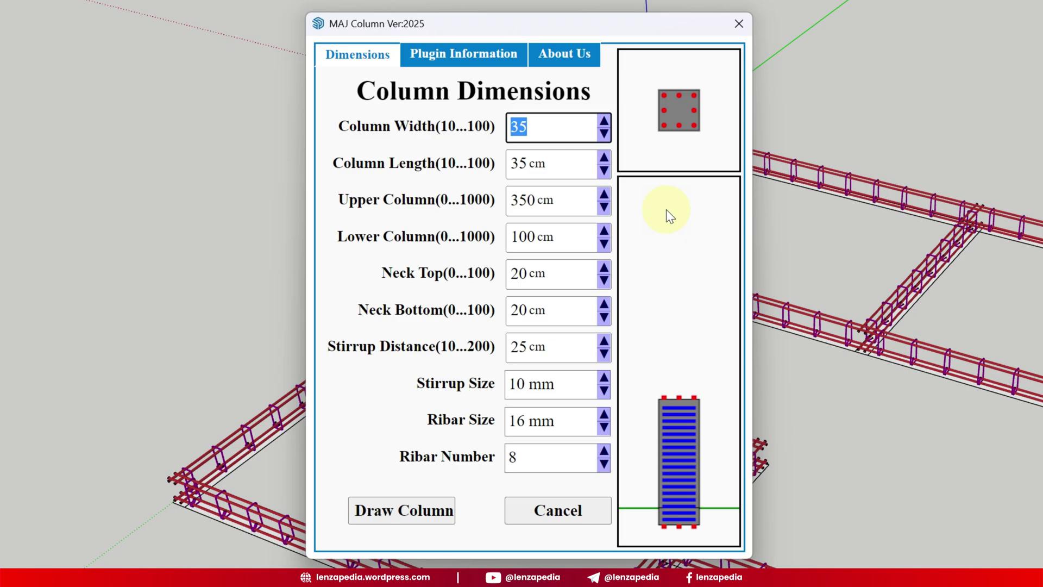
text(10)
key(Tab)
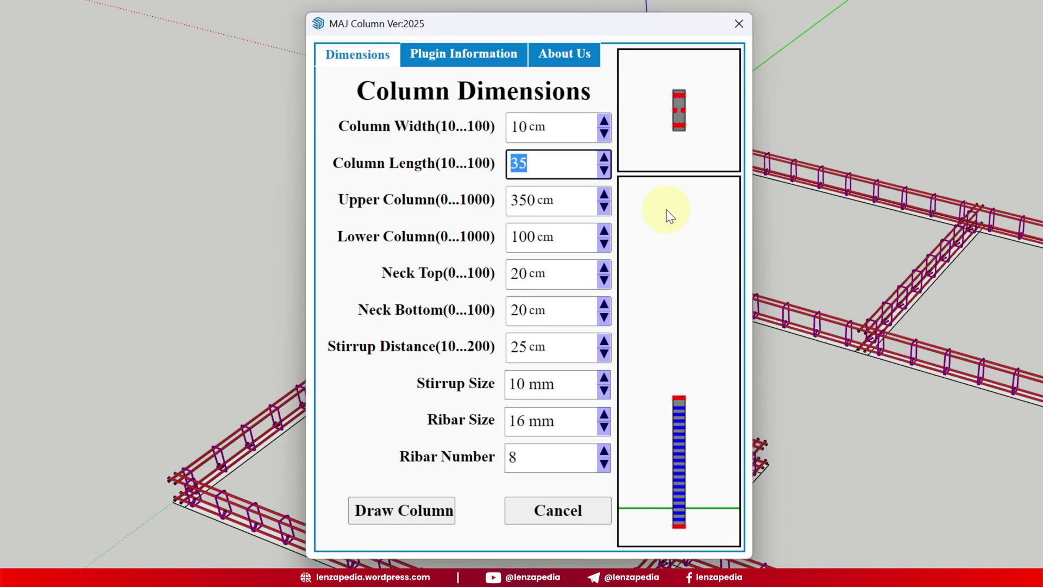
text(10)
key(Tab)
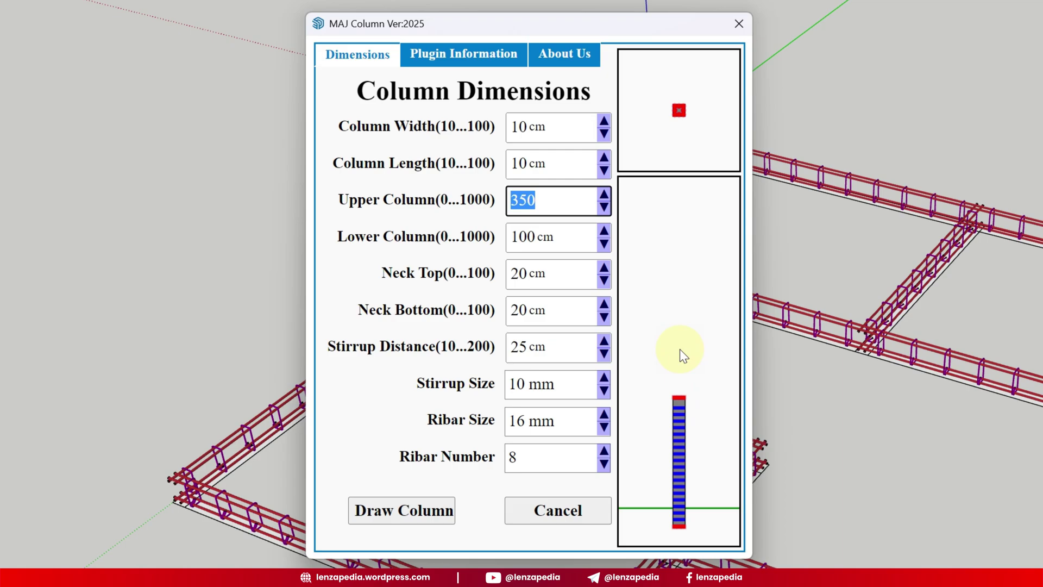
text(3)
key(Tab)
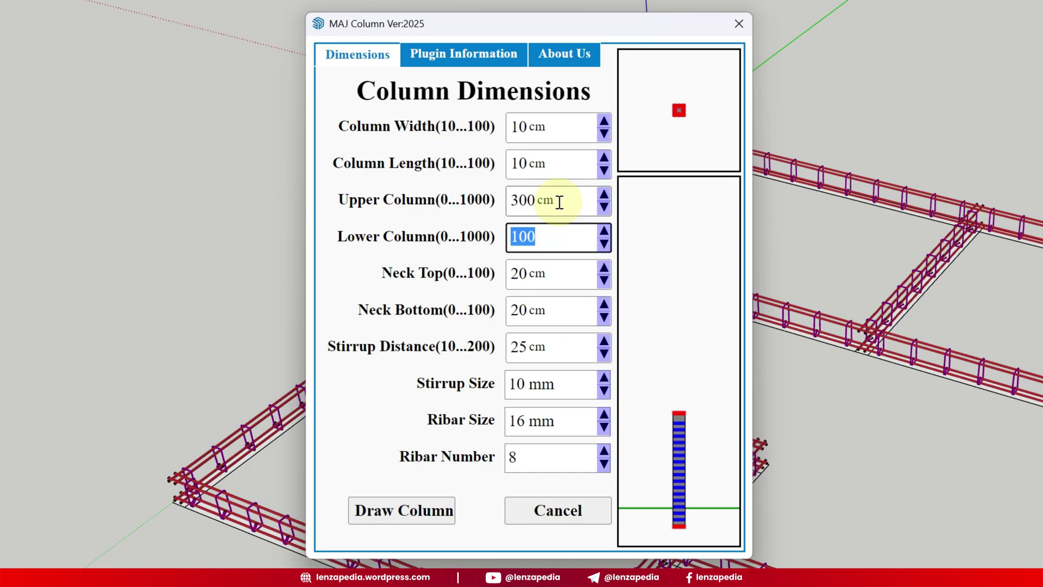
text(60)
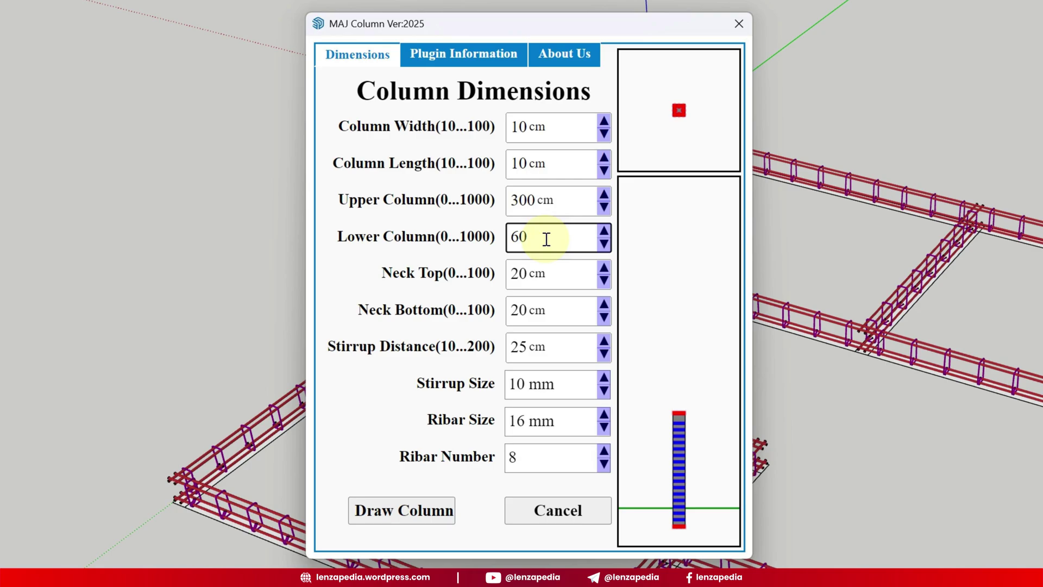
Step: Set the column's neck top and neck bottom both to 0 cm
click(551, 265)
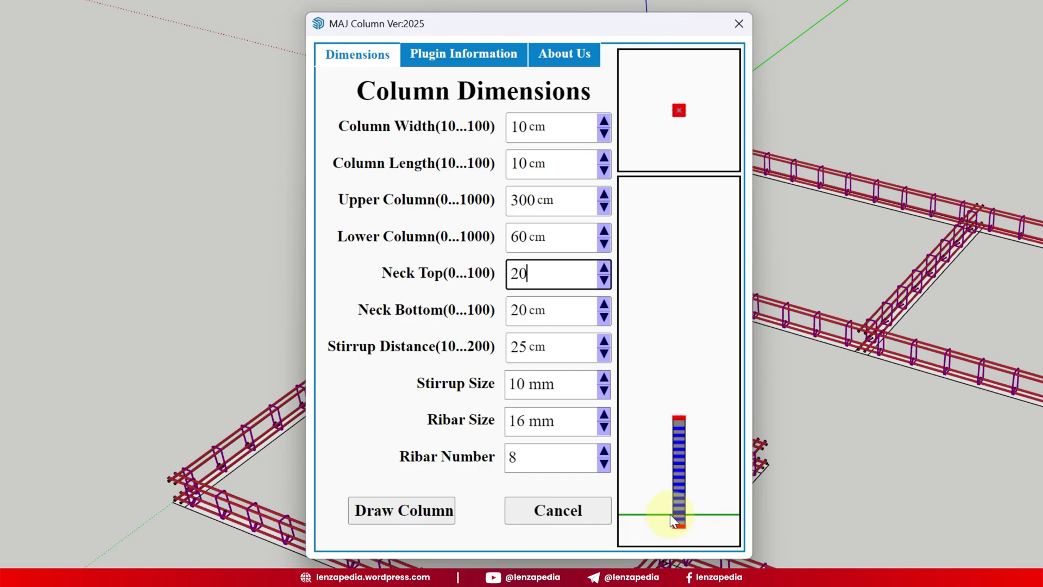
drag(554, 279, 478, 272)
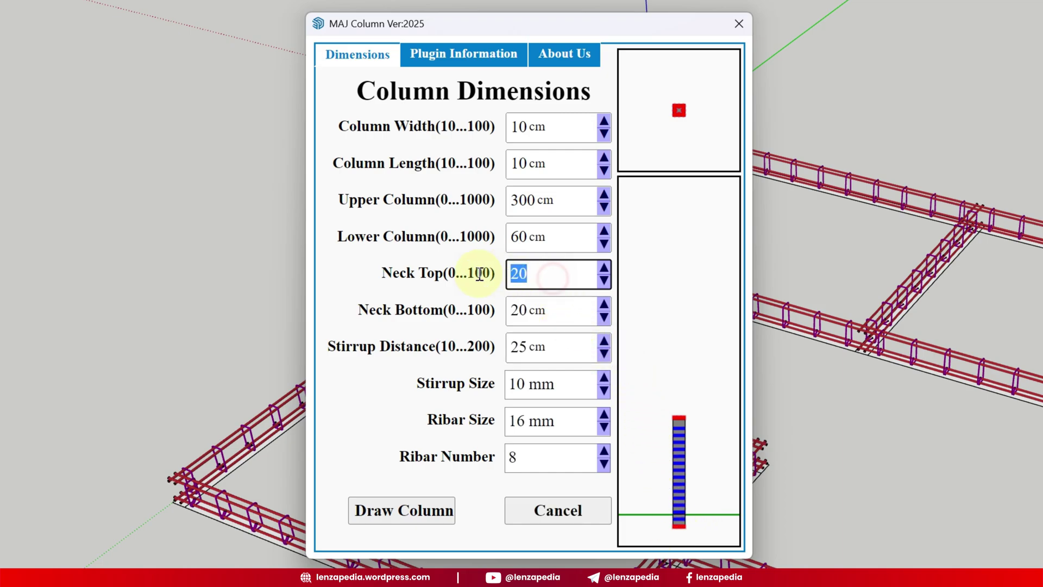
text(0)
click(552, 309)
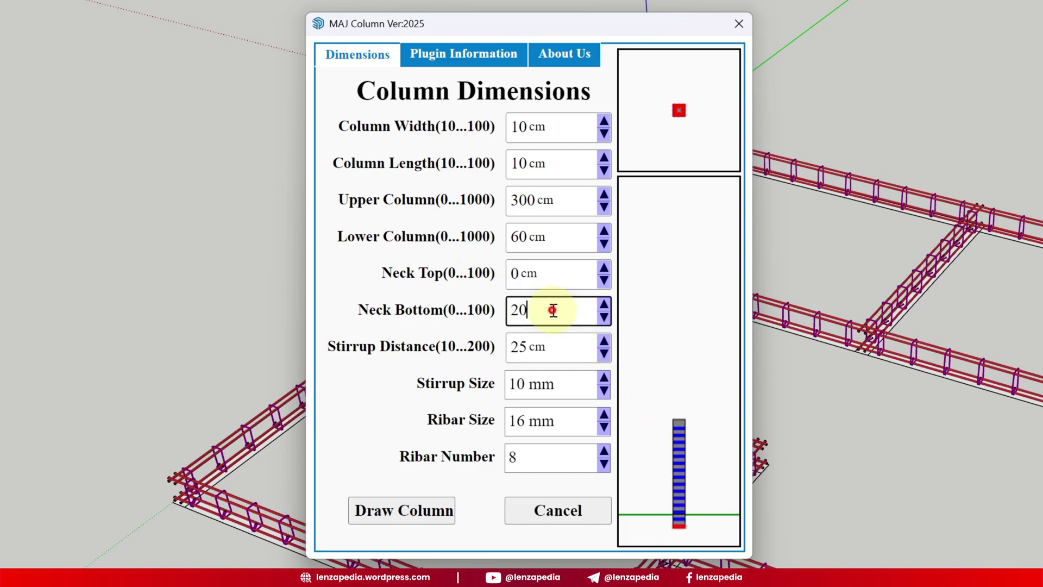
drag(552, 308, 505, 309)
text(0)
Step: Try a stirrup distance of 100 cm in the column preview, and set it back to 25 cm
click(560, 346)
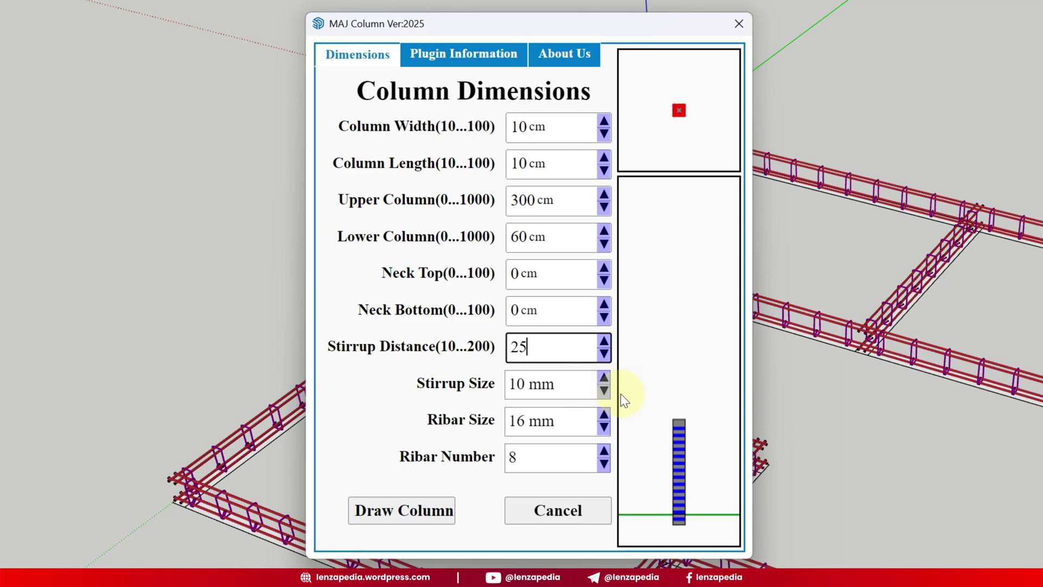
key(ctrl+a)
text(100)
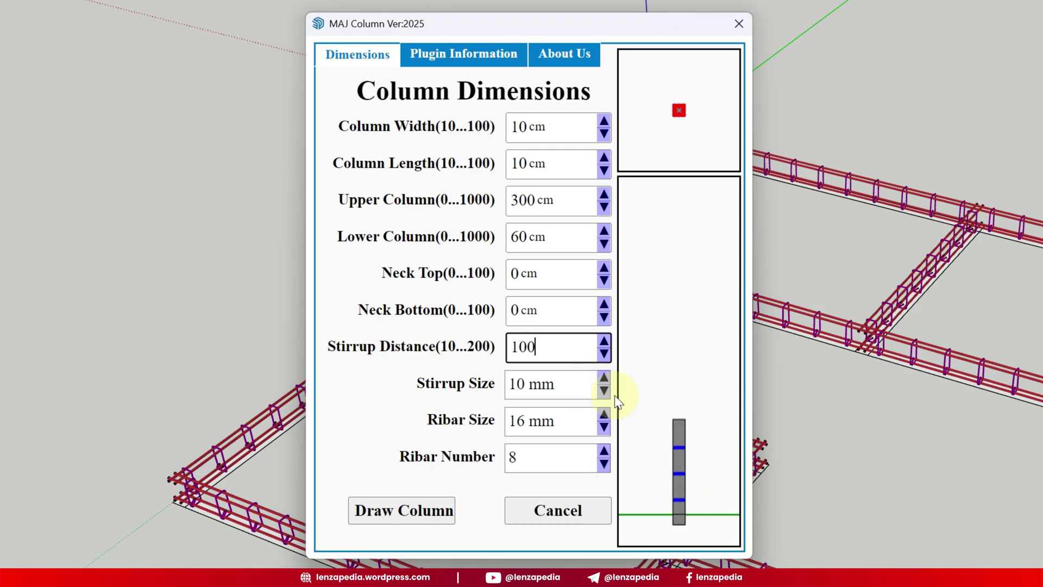
double_click(580, 353)
text(25)
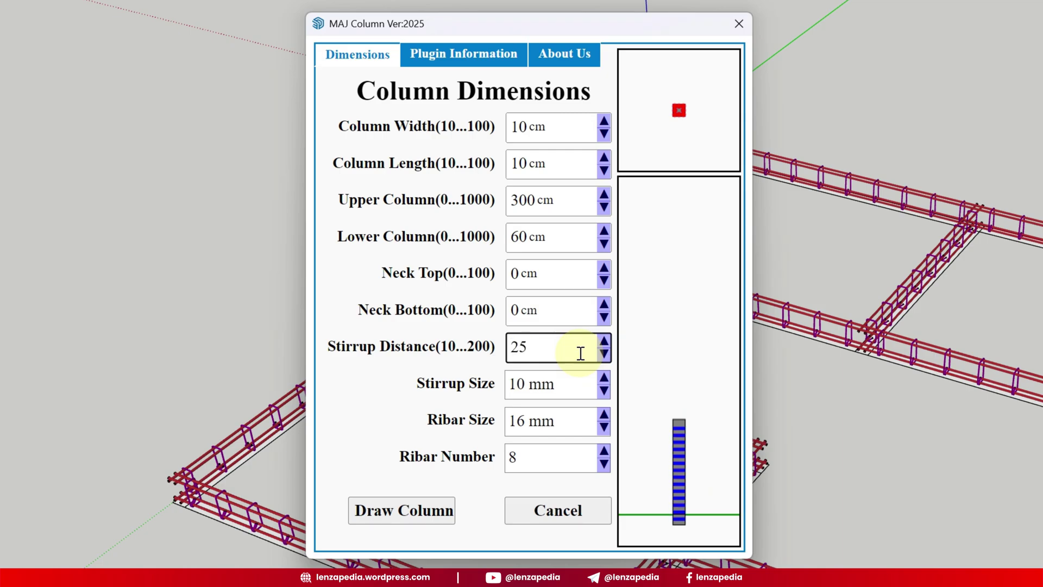
Step: Review the column's available stirrup and rebar sizes, and set its rebar number to 4
click(573, 389)
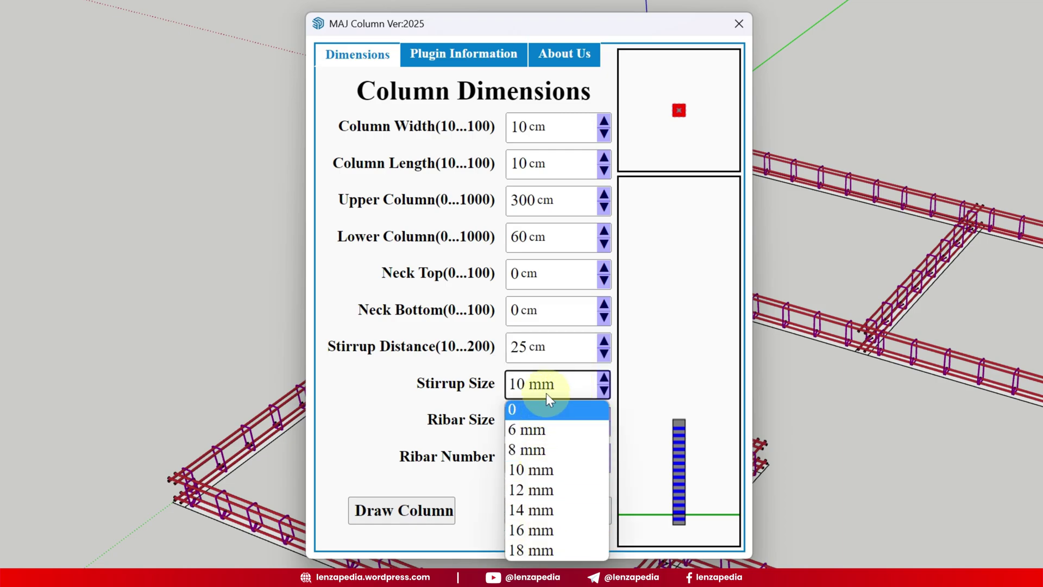
click(546, 393)
click(541, 422)
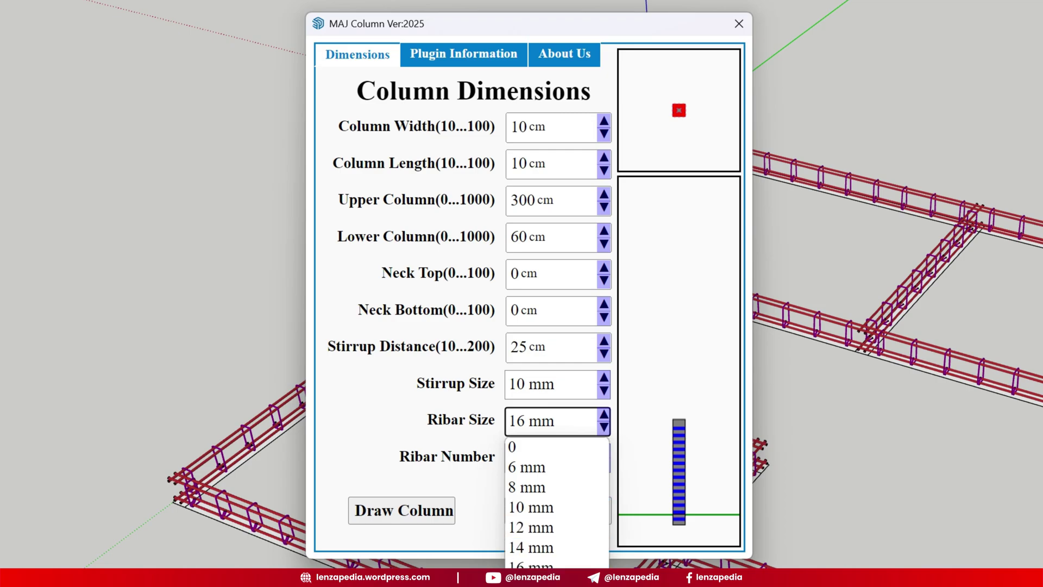
click(552, 429)
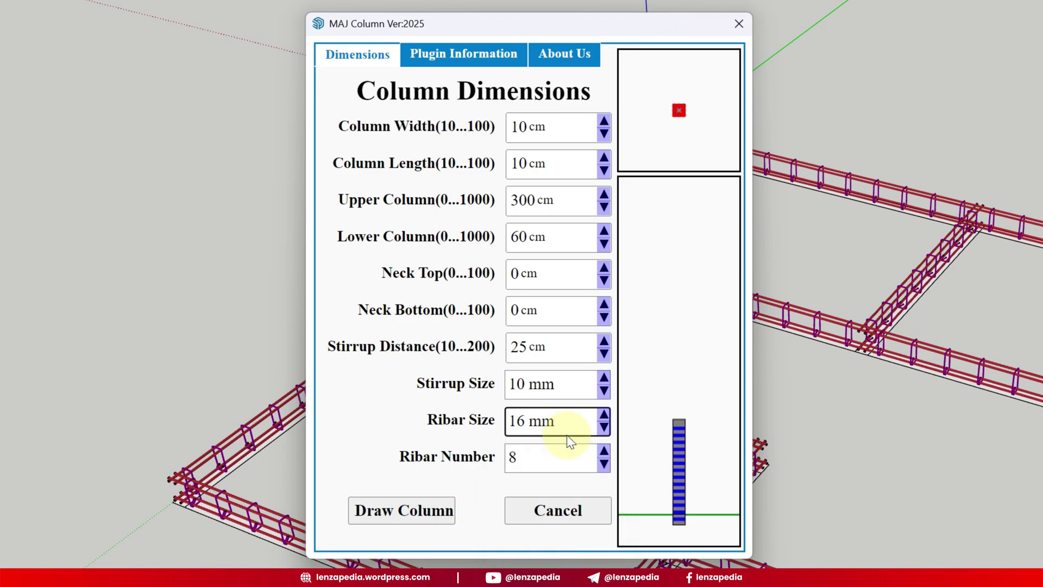
click(553, 461)
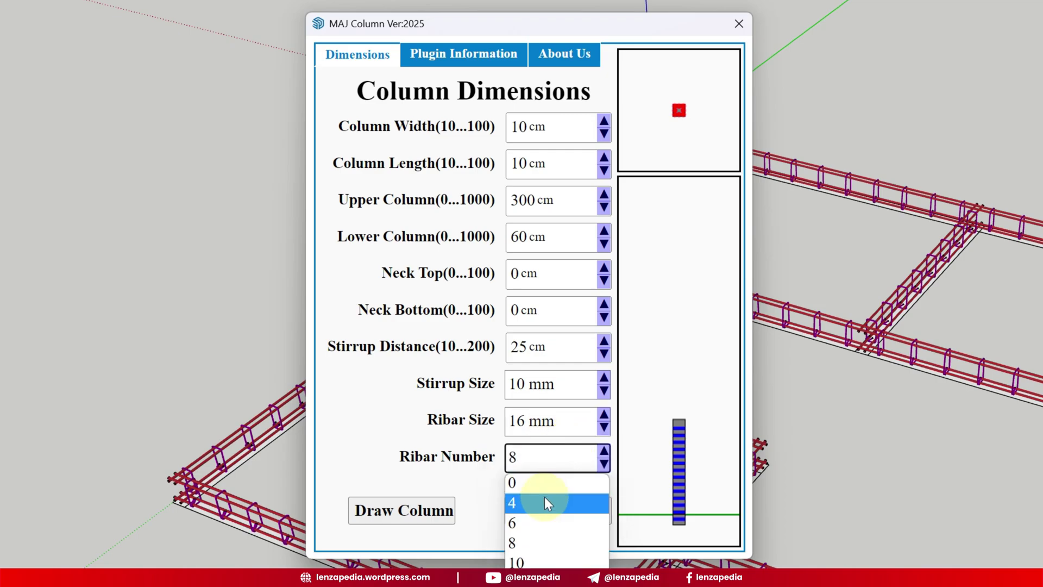
click(529, 503)
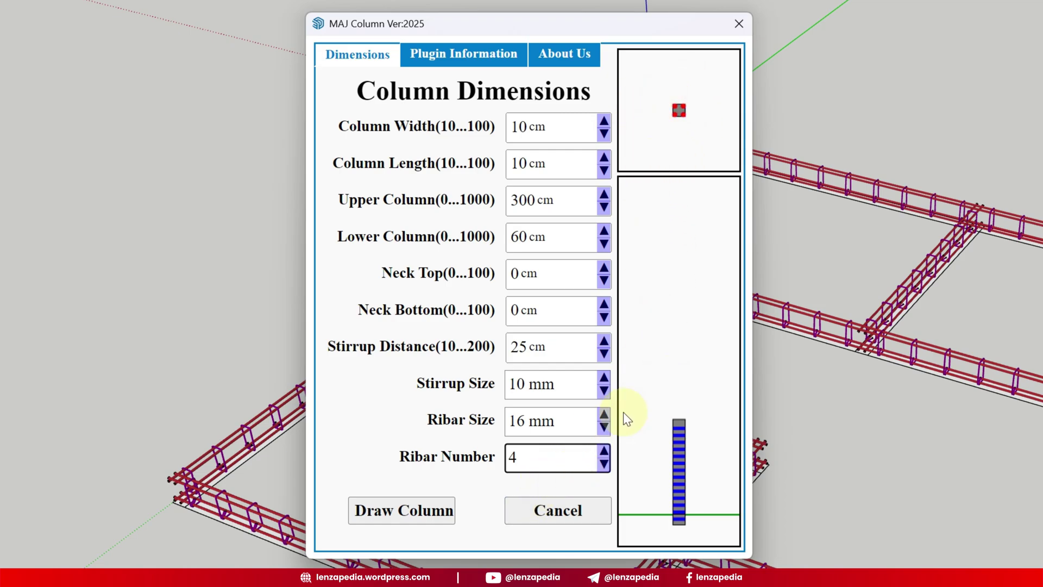
Step: Draw the column at the front outer corner where the frontmost beam meets the stepped wall's beam
click(422, 507)
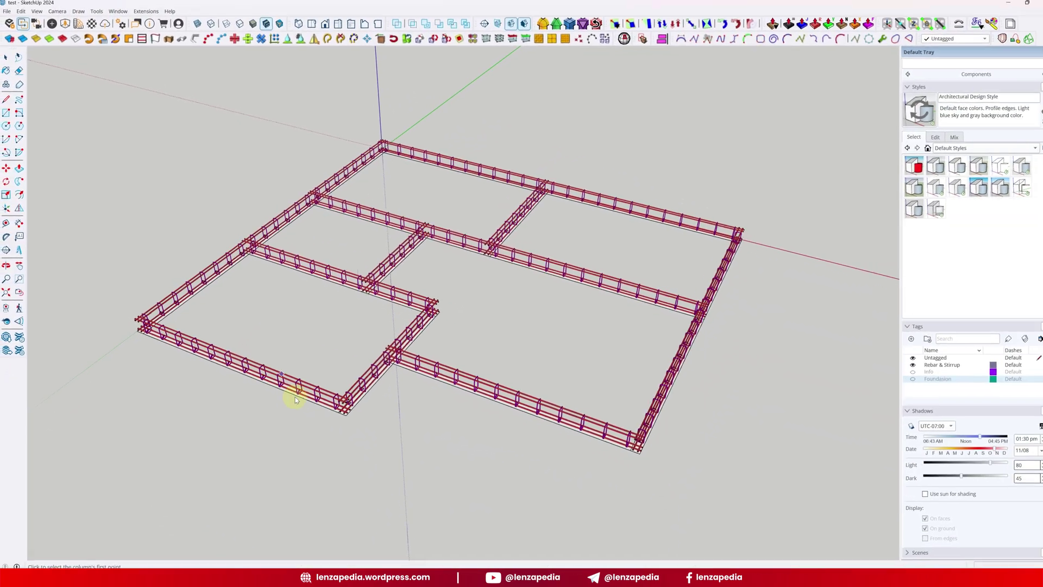
scroll(326, 413, up, 5)
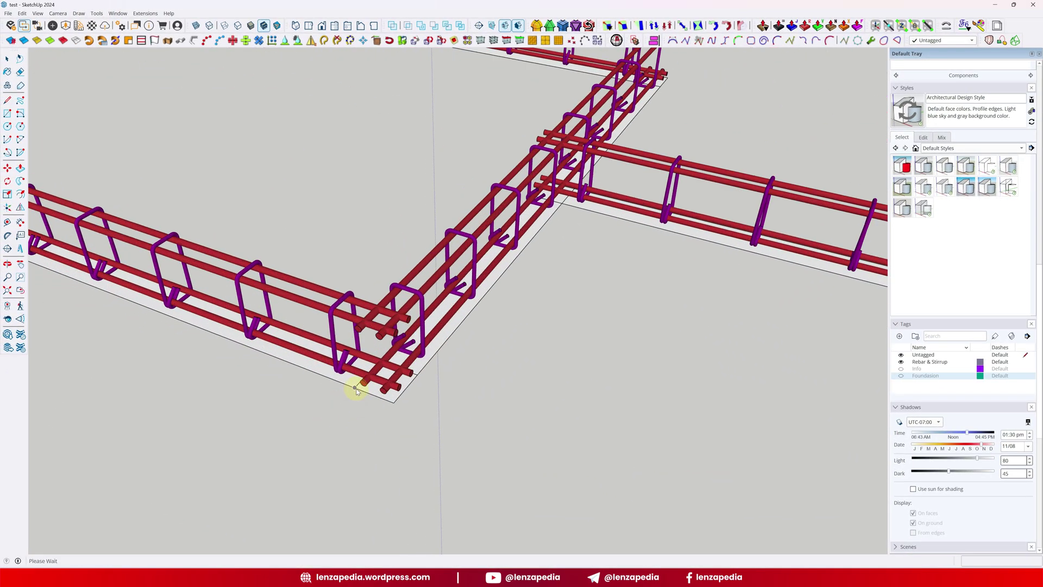
click(355, 388)
click(392, 405)
scroll(393, 405, down, 5)
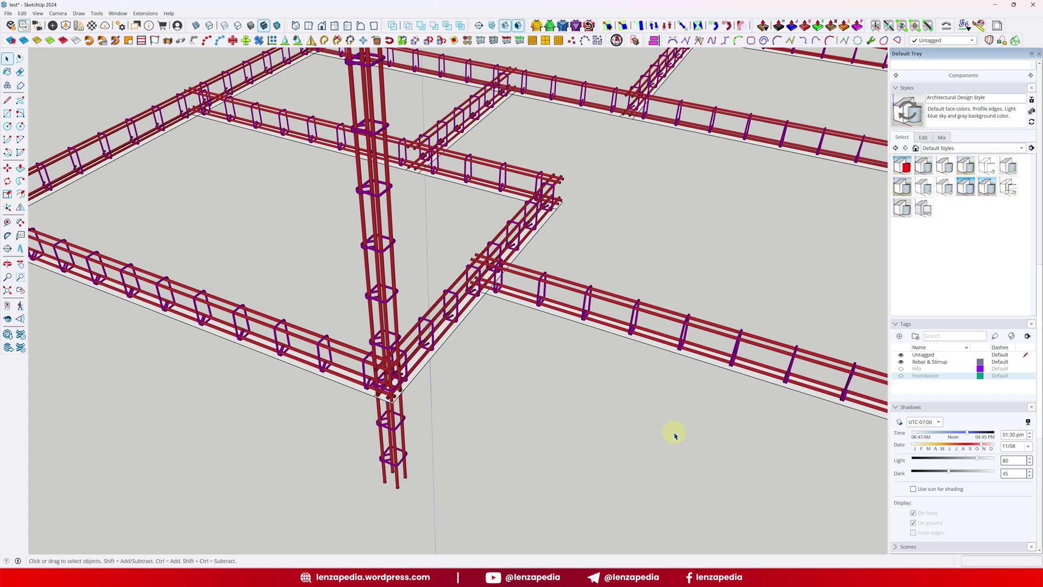
Step: Show the Foundasion tag to examine the column's upper and lower parts in concrete, and hide it again to inspect the reinforcement
click(901, 375)
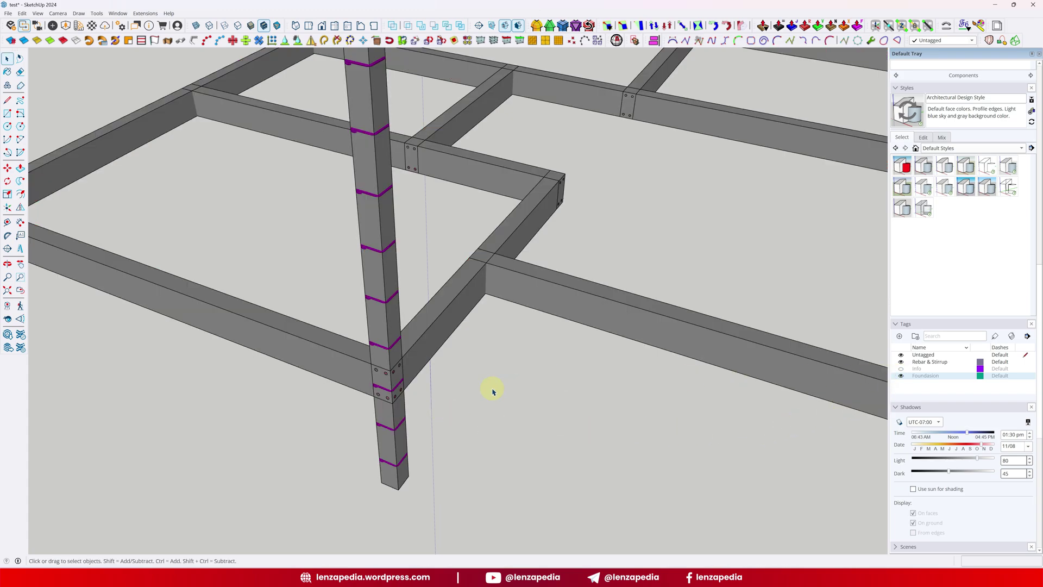
scroll(429, 383, up, 3)
middle_drag(428, 382, 450, 366)
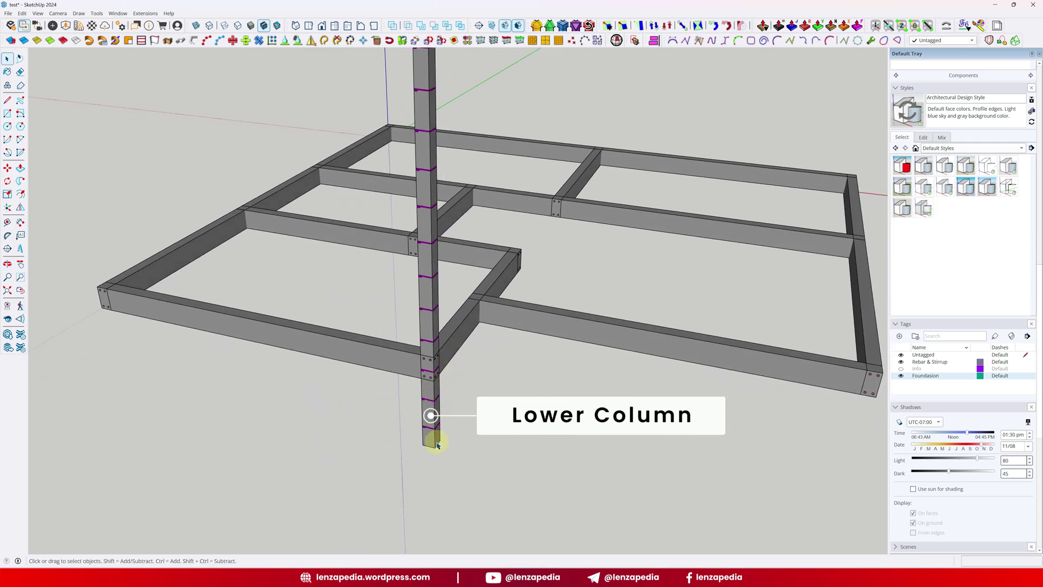
scroll(432, 416, down, 4)
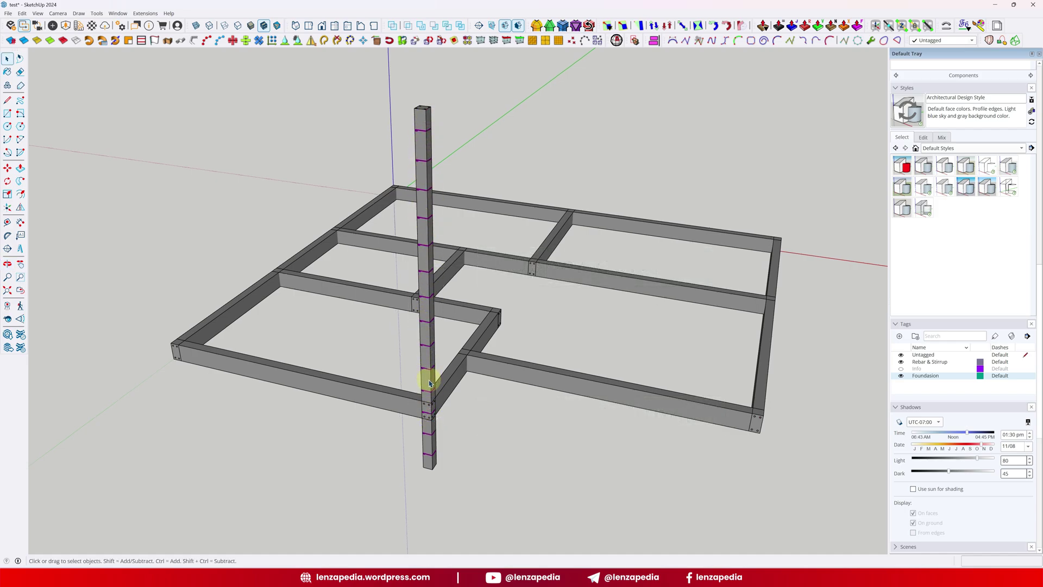
click(428, 374)
middle_drag(428, 373, 449, 432)
click(448, 432)
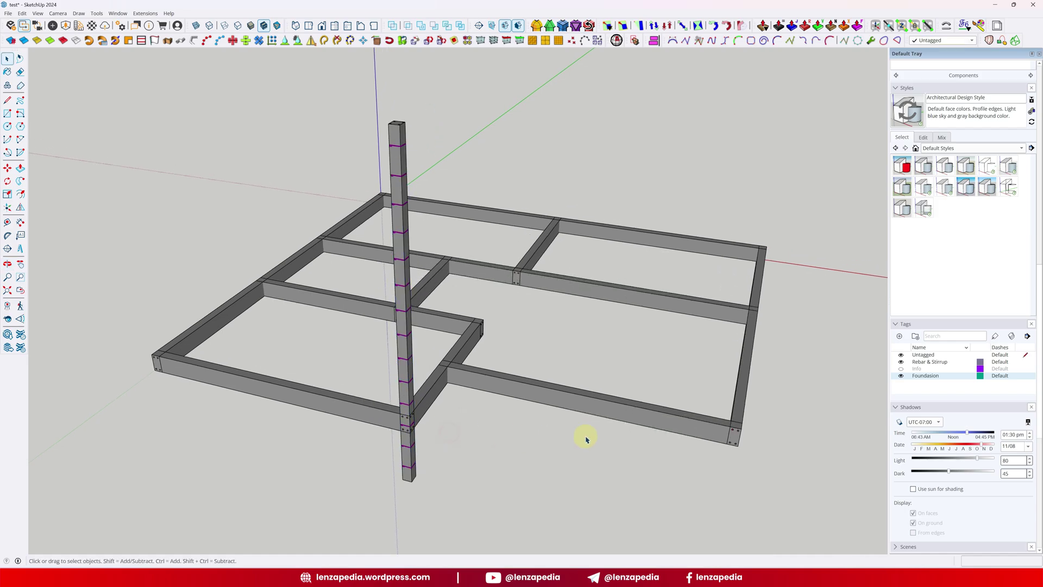
click(902, 376)
scroll(409, 465, up, 5)
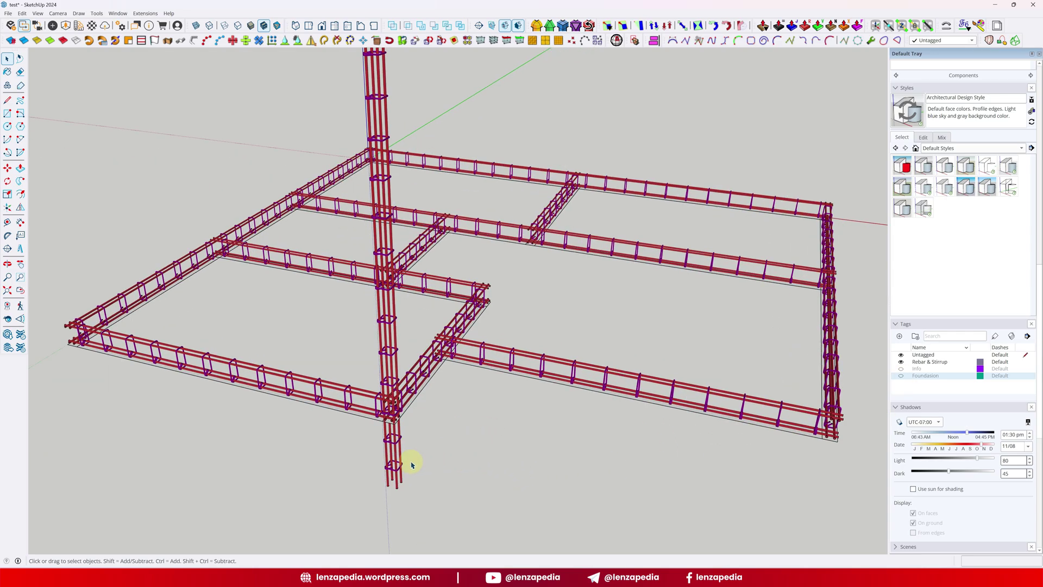
Step: Copy the front outer corner column with Move's multiple-copy mode to the frontmost beam's other end and the next junction along that outer wall
click(393, 437)
scroll(394, 438, up, 4)
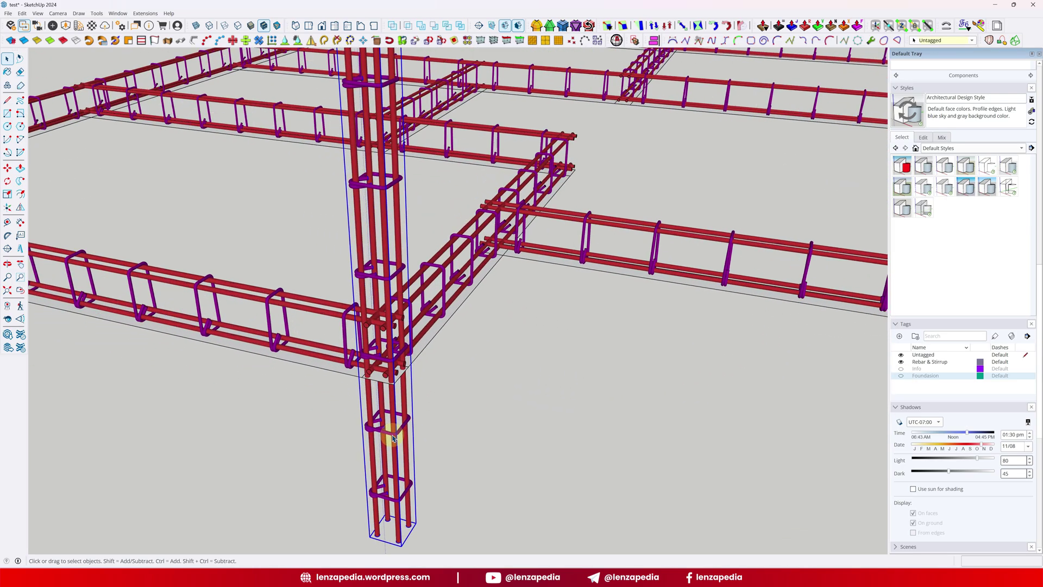
key(m)
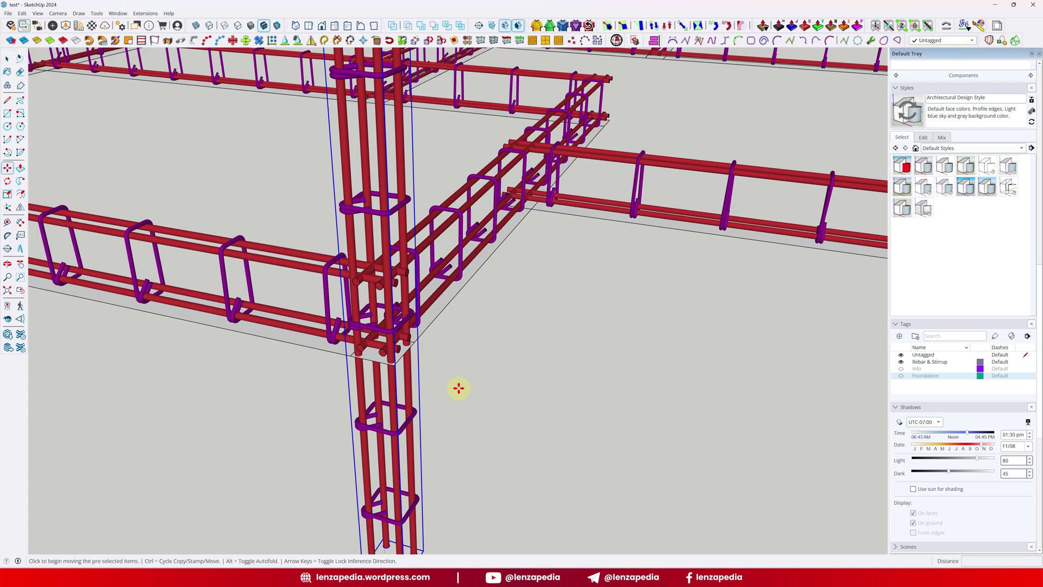
key(ctrl)
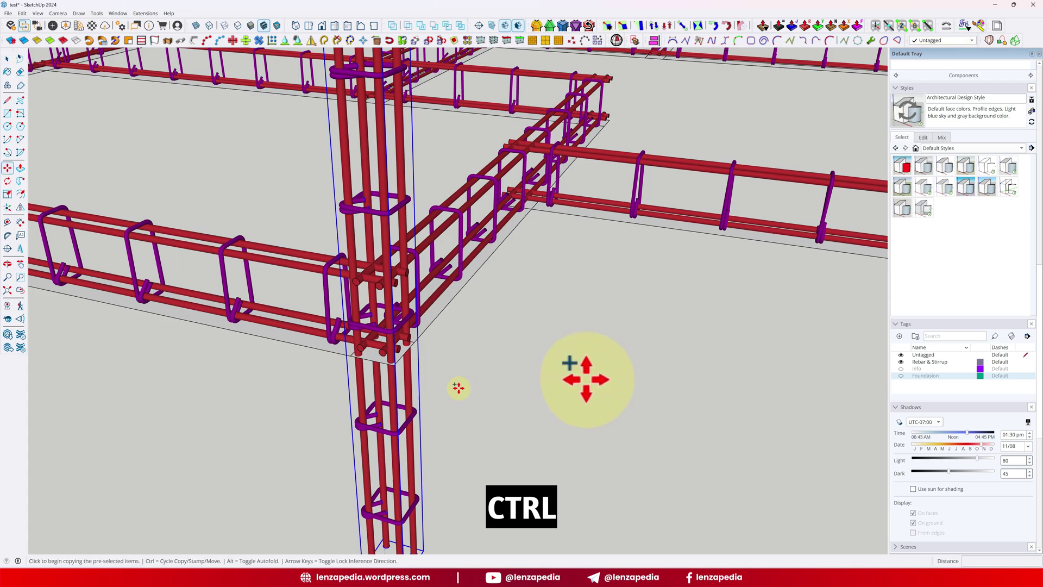
key(ctrl)
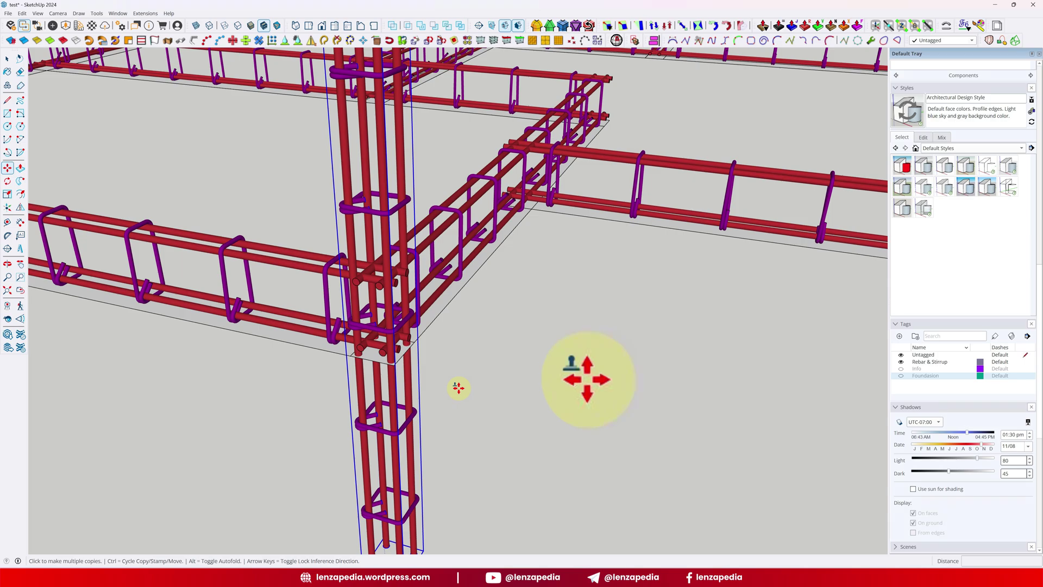
scroll(399, 372, up, 3)
scroll(445, 373, down, 5)
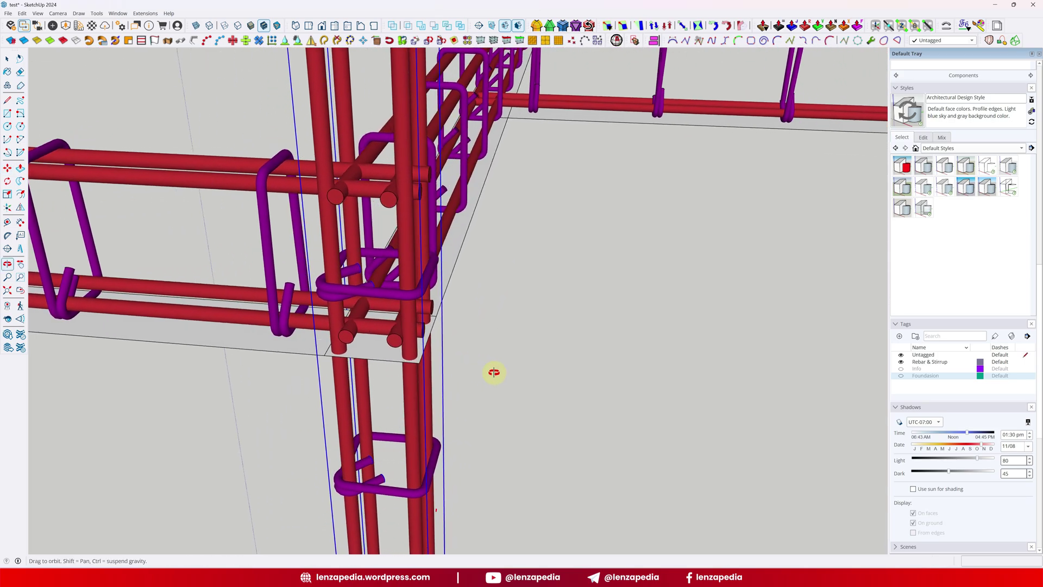
middle_drag(494, 373, 459, 367)
scroll(458, 368, up, 4)
scroll(293, 391, down, 5)
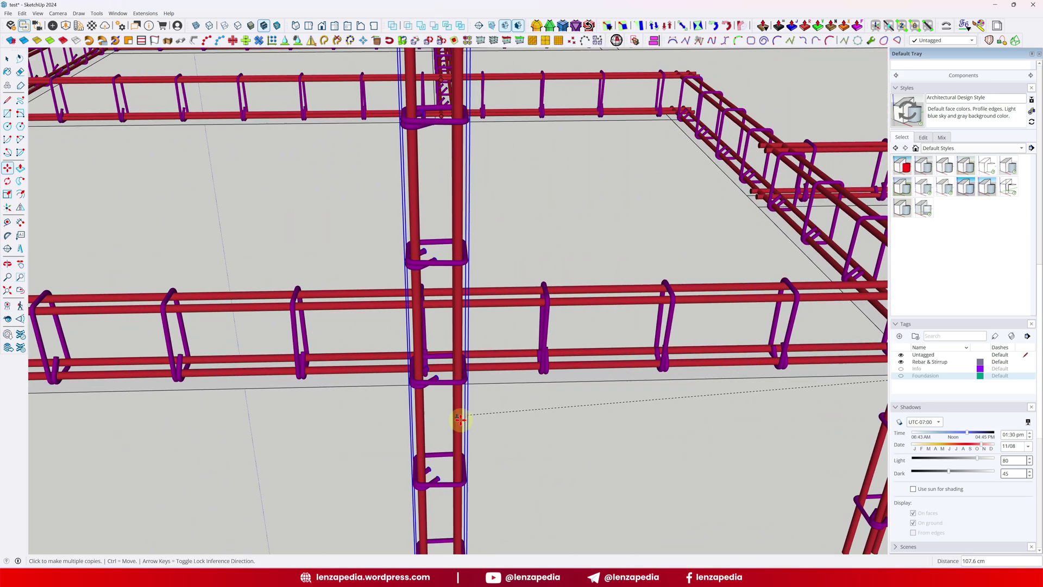
middle_drag(293, 399, 310, 186)
scroll(205, 384, up, 5)
scroll(220, 380, down, 5)
scroll(309, 326, up, 5)
scroll(391, 330, down, 5)
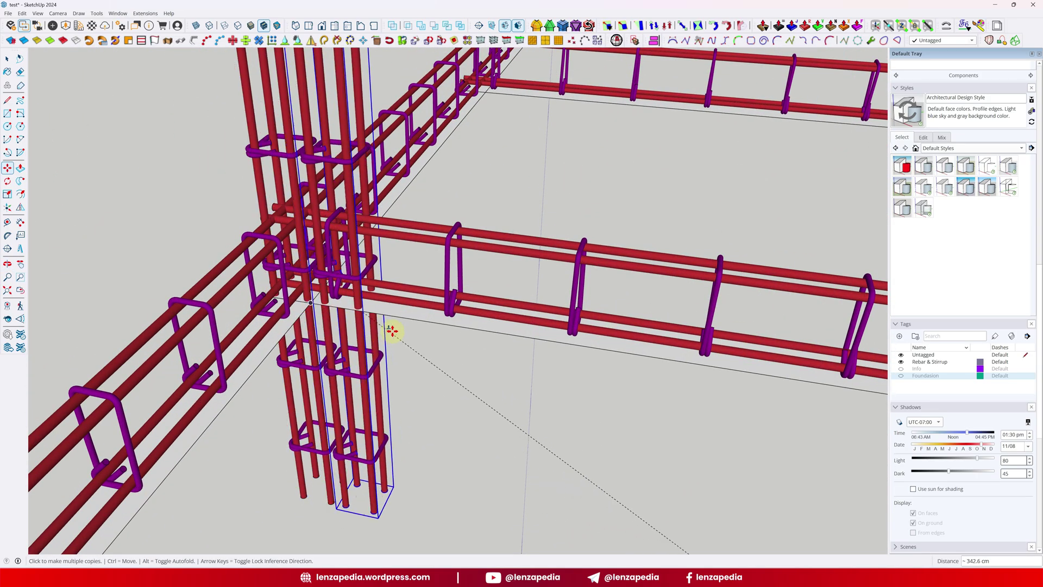
Step: Place a copy of the column at the interior junction where the long middle beam meets the short cross beam
scroll(594, 375, up, 5)
middle_drag(596, 391, 438, 396)
scroll(512, 340, up, 2)
click(521, 348)
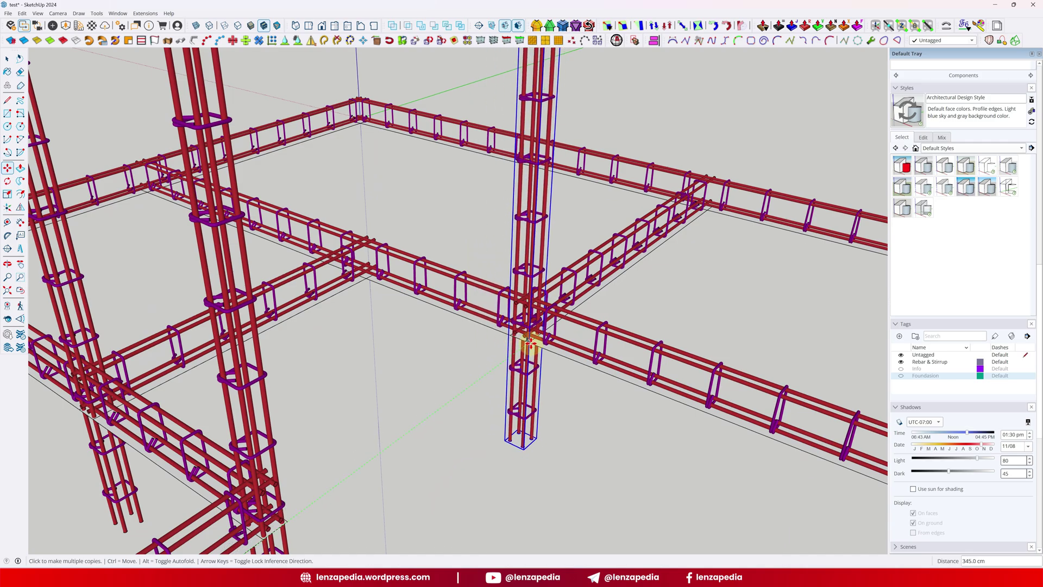
Step: Place further column copies at the back beam's junction and corners and at the middle beam's outer end
middle_drag(466, 326, 303, 345)
scroll(304, 345, up, 3)
middle_drag(335, 224, 373, 342)
scroll(362, 378, up, 3)
scroll(361, 379, down, 5)
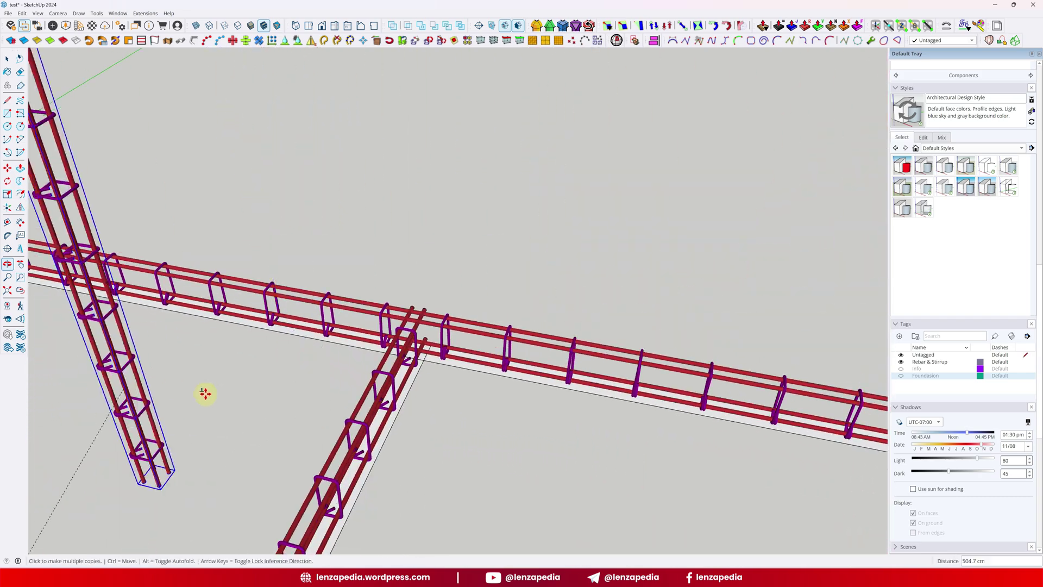
middle_drag(204, 391, 445, 374)
scroll(355, 374, up, 2)
middle_drag(355, 374, 365, 302)
scroll(587, 442, down, 3)
scroll(637, 317, up, 2)
scroll(636, 317, down, 5)
scroll(333, 363, down, 1)
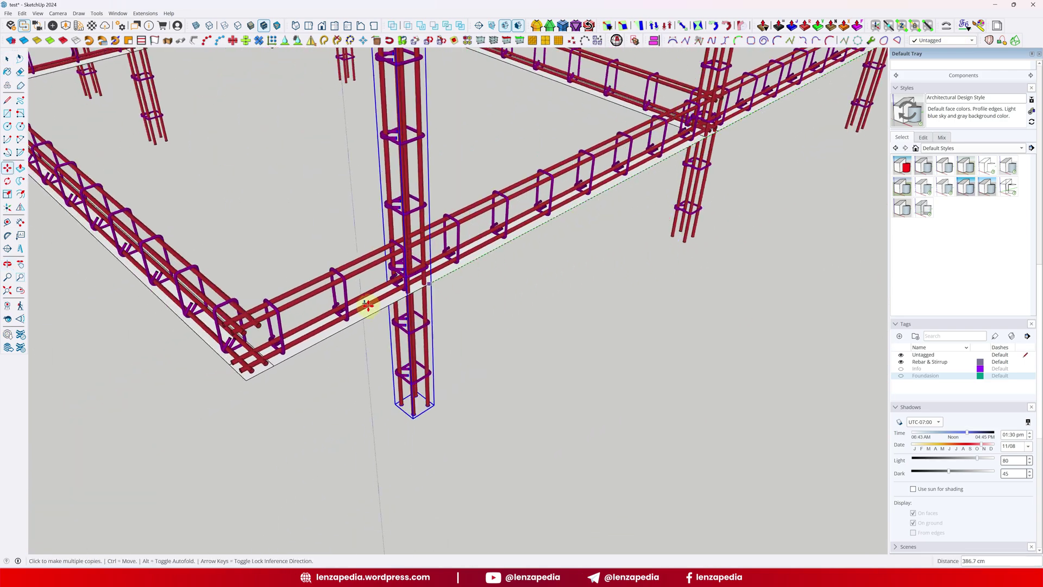
Step: Place the last column copy at the outer wall's remaining bare corner, finish copying, and save the model
scroll(264, 366, down, 1)
middle_drag(264, 366, 533, 295)
scroll(361, 266, down, 3)
scroll(635, 314, down, 2)
middle_drag(636, 314, 496, 354)
key(space)
scroll(472, 358, up, 2)
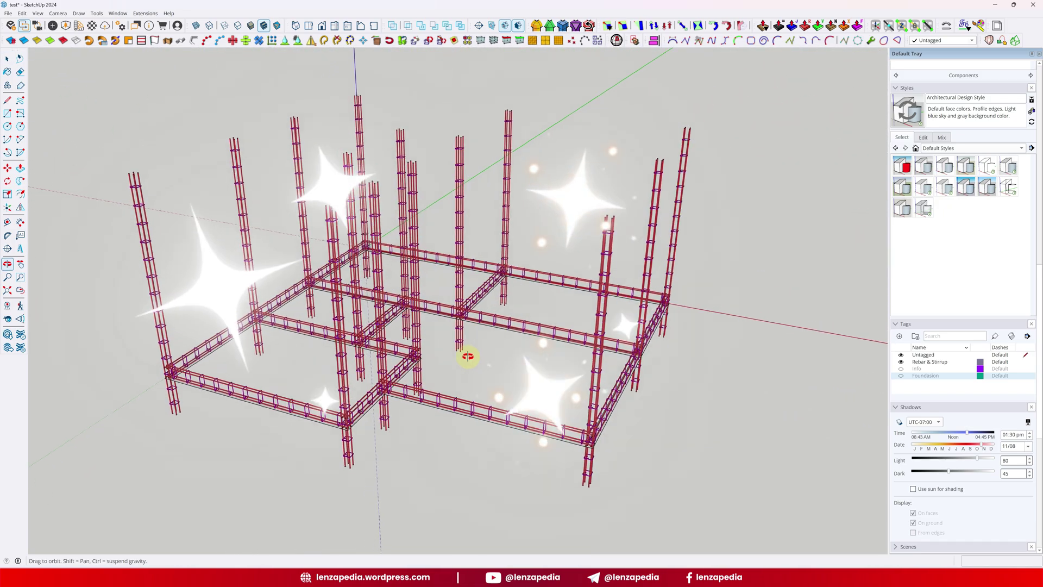
key(ctrl+s)
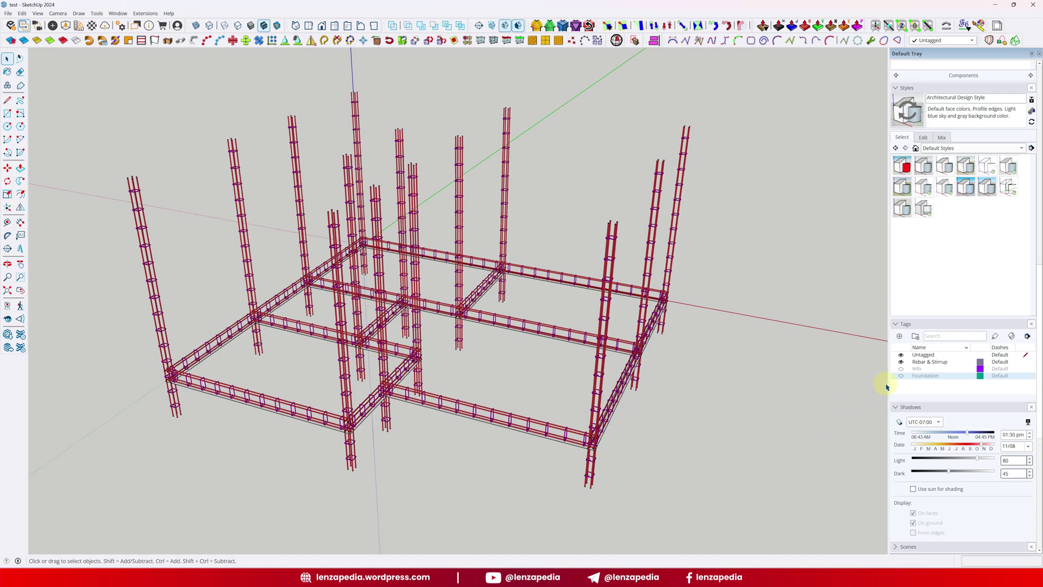
Step: Show the Foundasion tag and select all the beams together with the floor outline, leaving the columns unselected
click(901, 376)
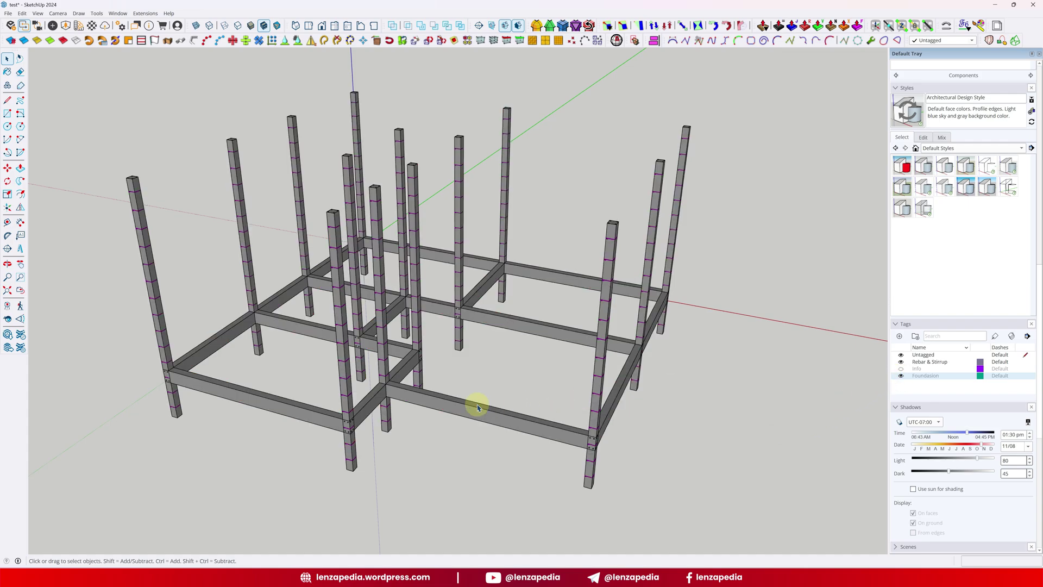
scroll(462, 401, up, 2)
middle_drag(462, 401, 430, 241)
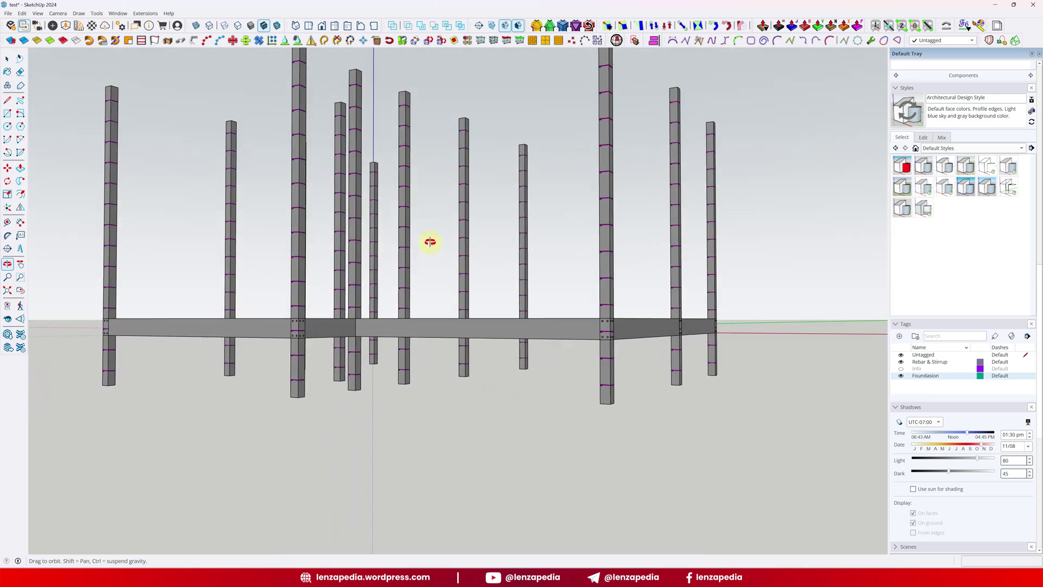
drag(70, 282, 761, 348)
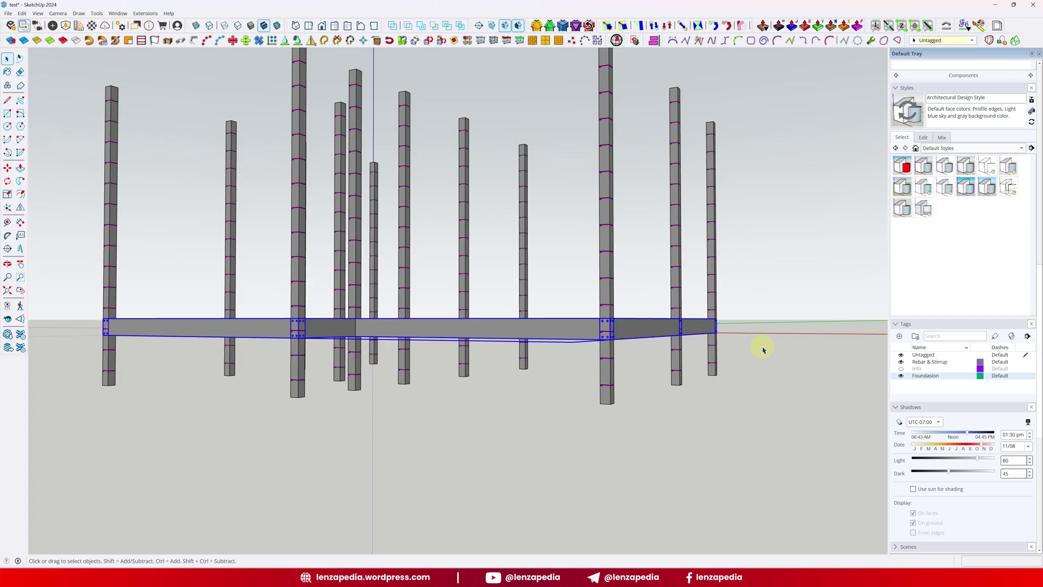
Step: Copy the selected beams 280 cm straight up onto the tops of the columns
middle_drag(566, 322, 557, 422)
scroll(558, 424, up, 2)
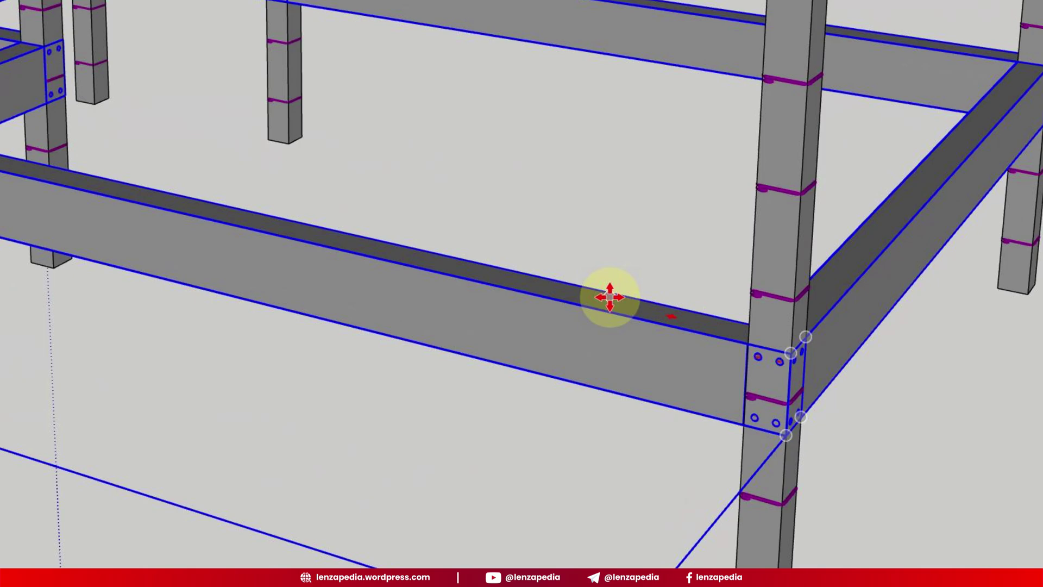
key(ctrl)
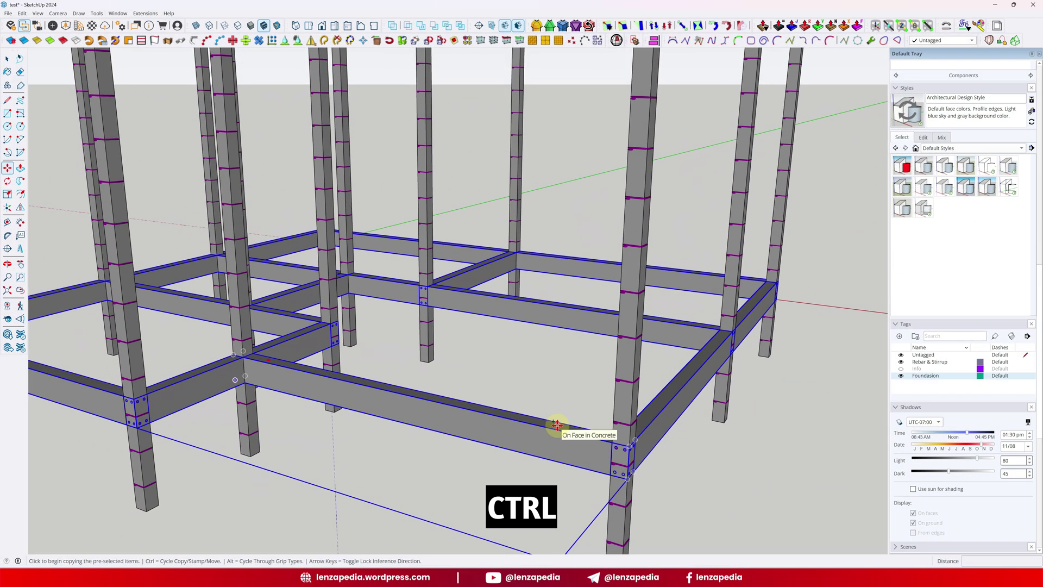
click(557, 426)
scroll(564, 296, down, 2)
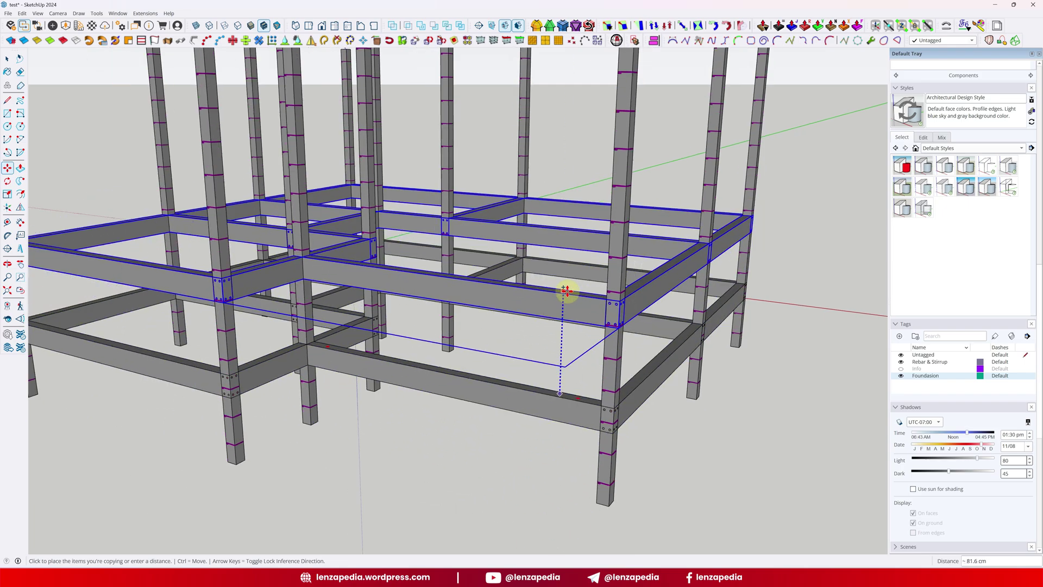
shift+middle_drag(563, 291, 516, 444)
shift+middle_drag(545, 401, 539, 430)
scroll(527, 447, up, 2)
scroll(527, 447, up, 2)
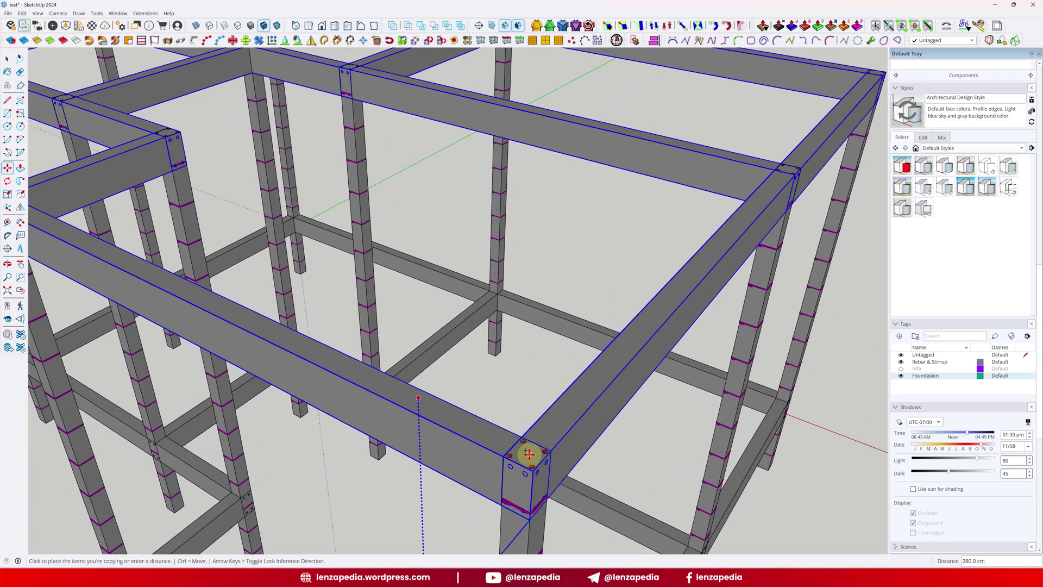
click(529, 454)
scroll(530, 449, down, 4)
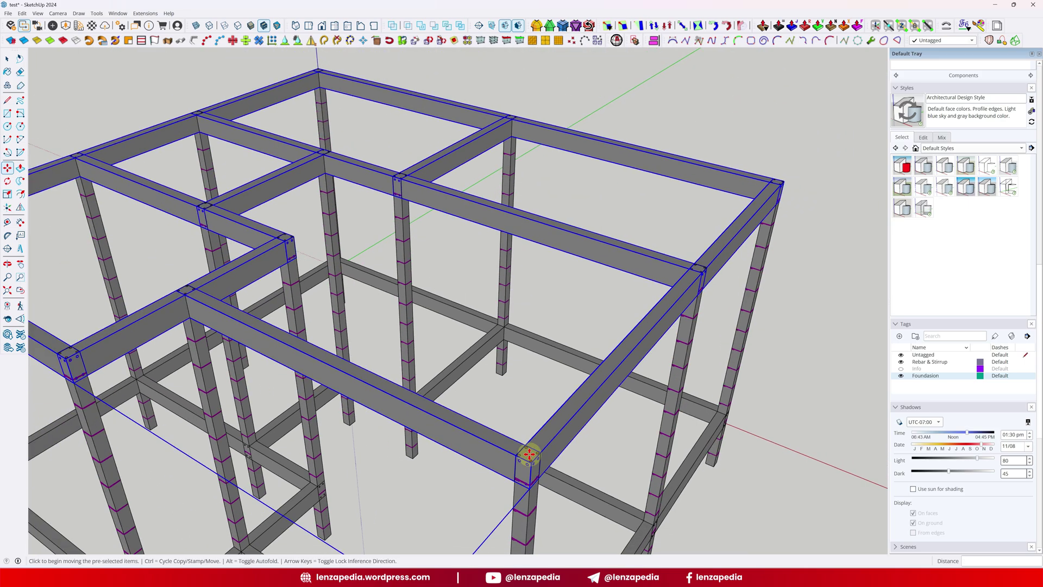
shift+middle_drag(559, 401, 584, 372)
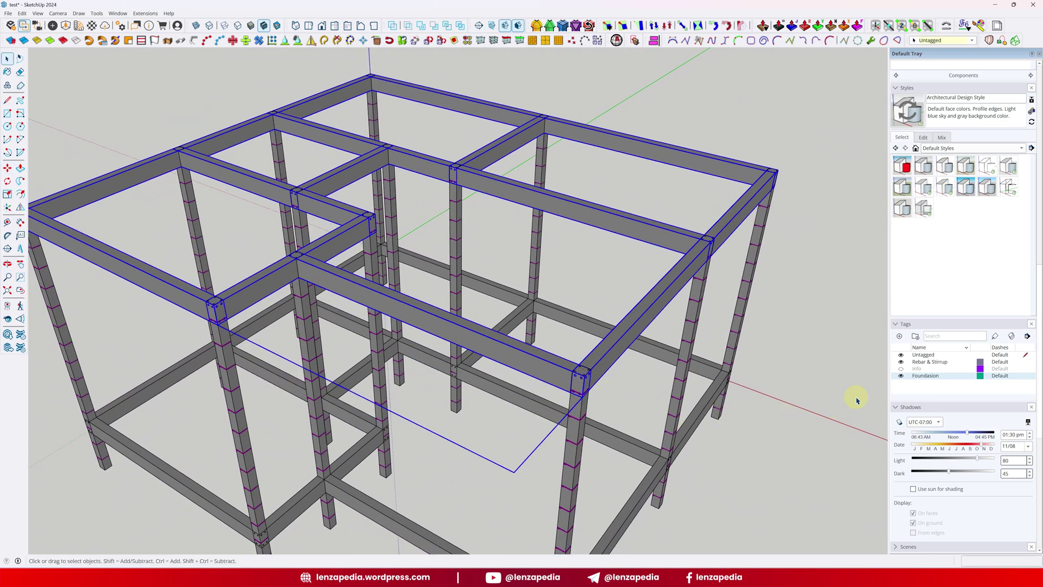
Step: Hide the Foundasion tag and delete the copied floor outline beneath the upper beams
click(901, 376)
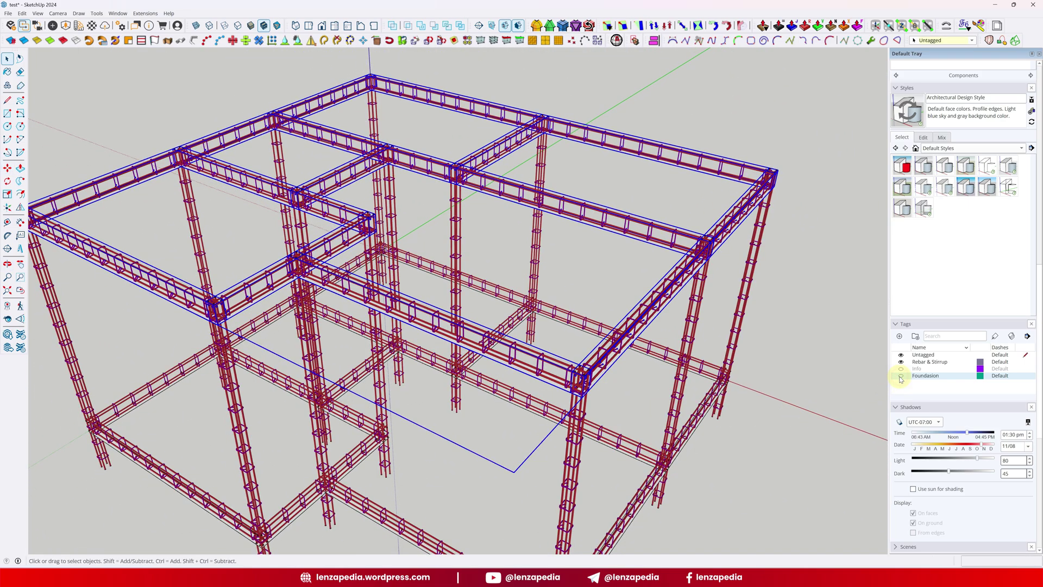
scroll(533, 392, up, 2)
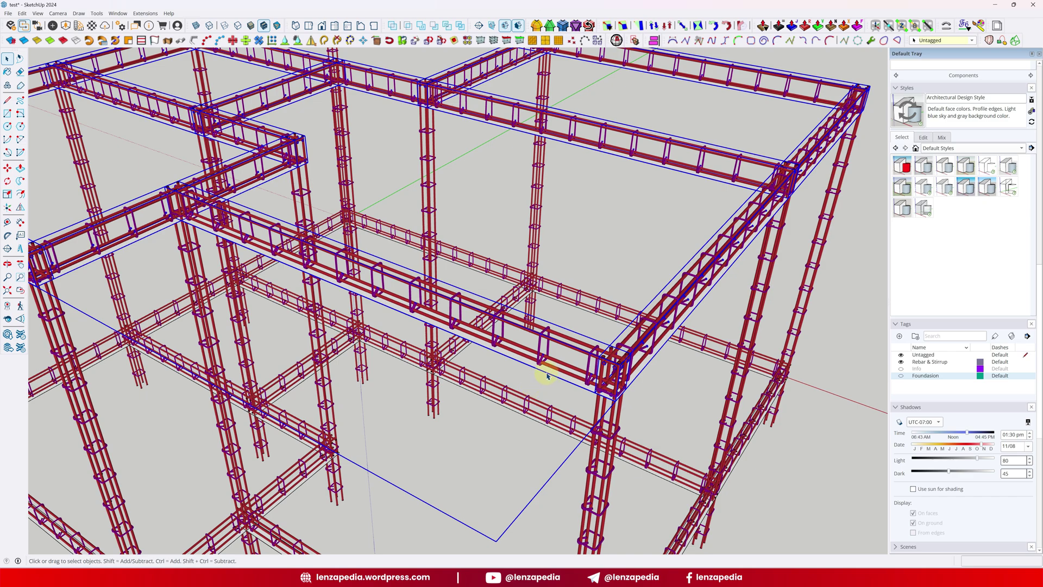
click(547, 374)
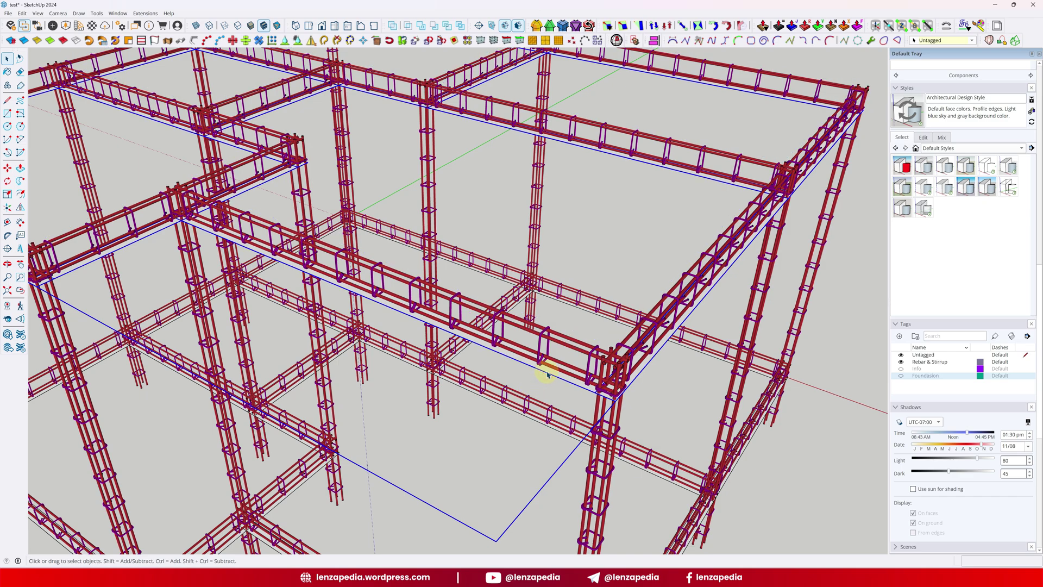
scroll(543, 366, down, 6)
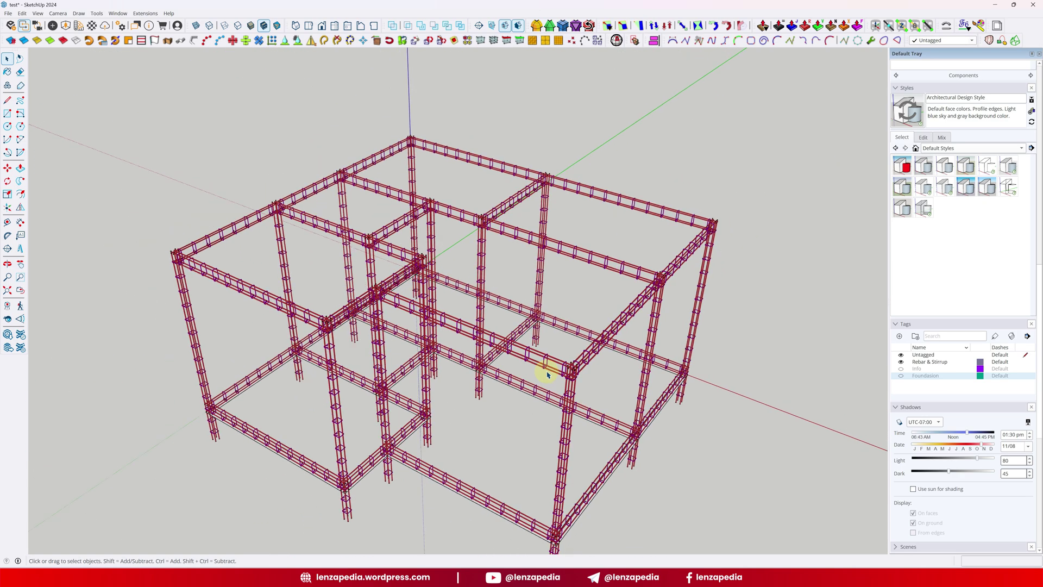
middle_drag(544, 365, 765, 357)
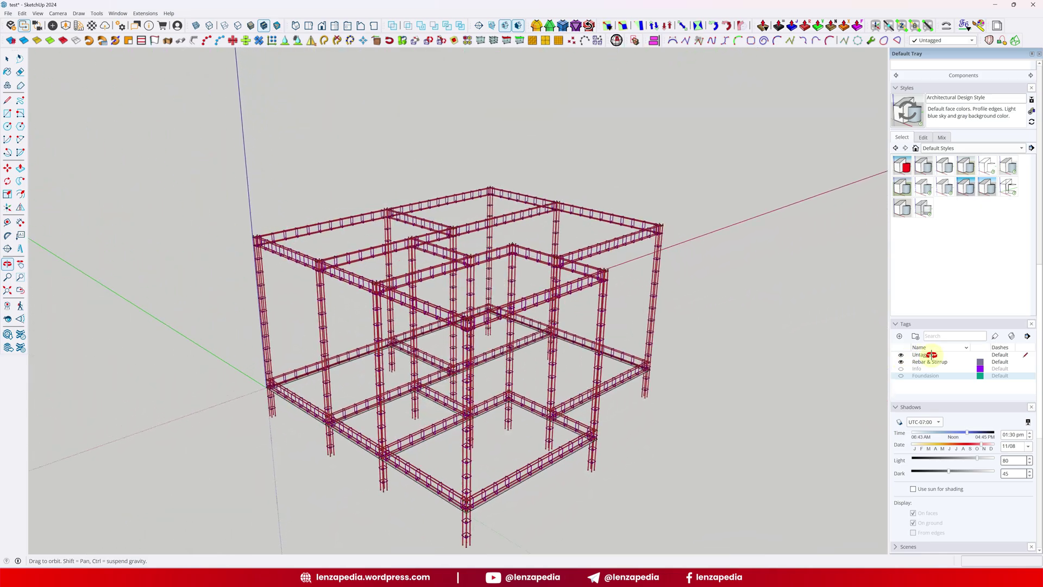
middle_drag(923, 340, 499, 192)
middle_drag(433, 194, 466, 354)
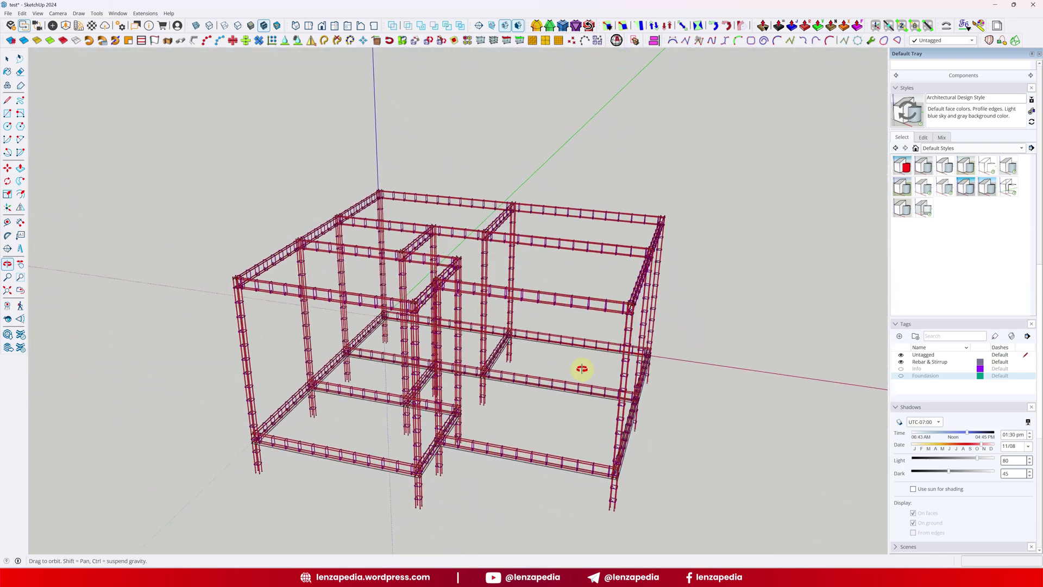
mouse_move(582, 352)
middle_down()
mouse_move(576, 361)
mouse_move(601, 324)
mouse_move(588, 339)
middle_up()
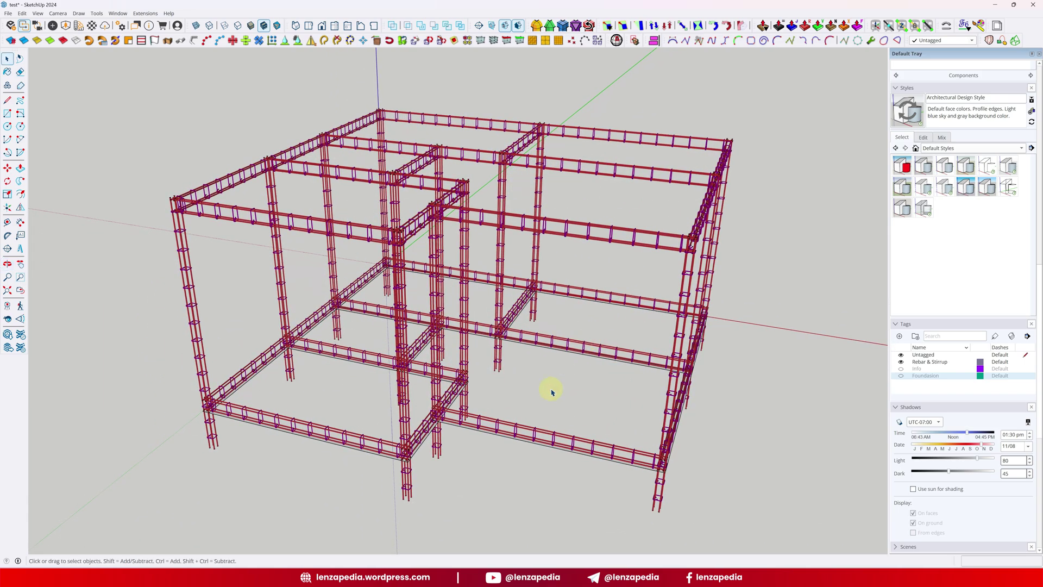
middle_drag(544, 411, 514, 409)
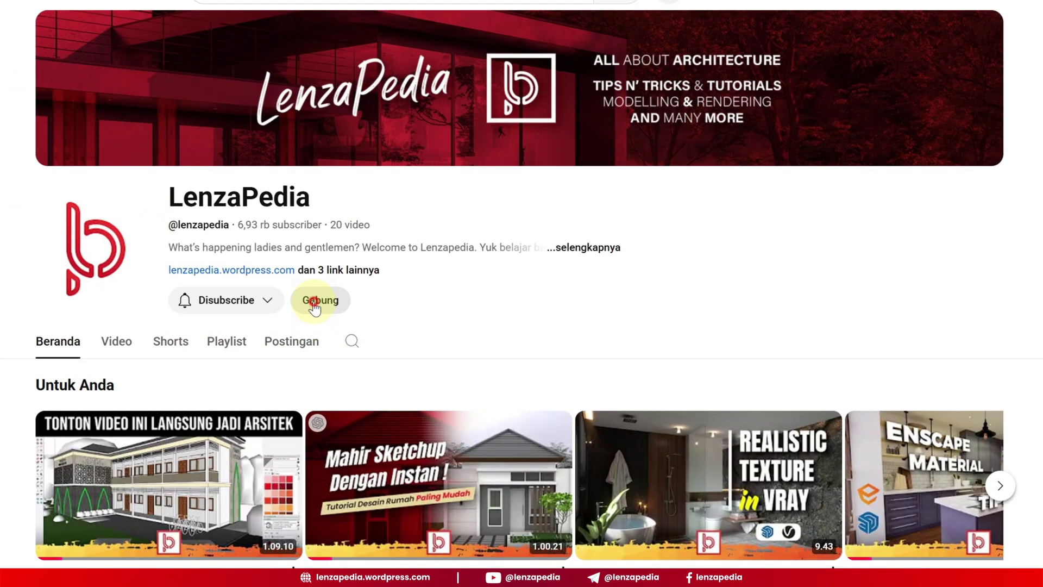
Step: Switch to the LenzaPedia YouTube channel page and view its membership offer
click(314, 307)
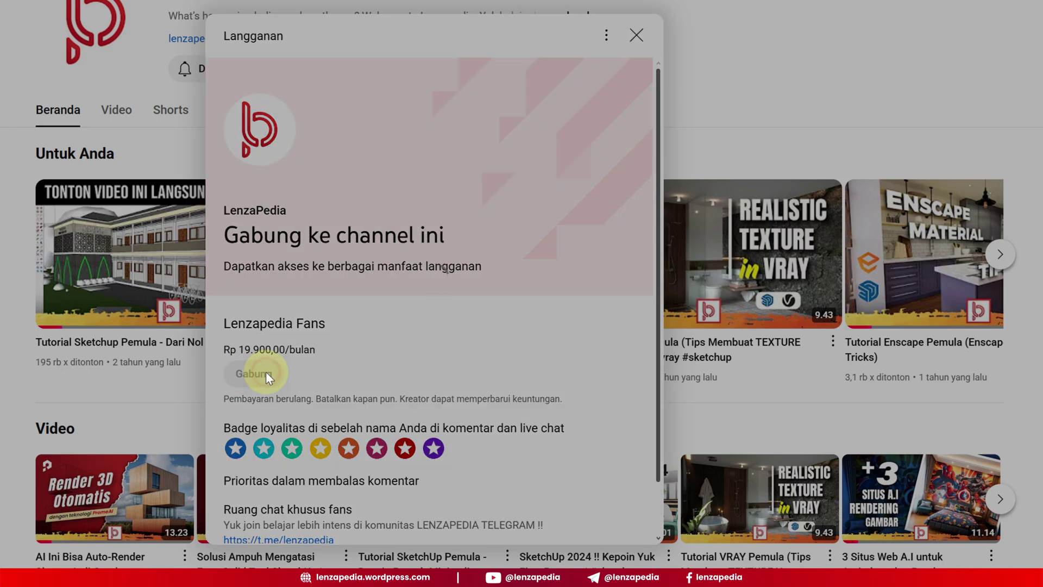
scroll(264, 376, down, 2)
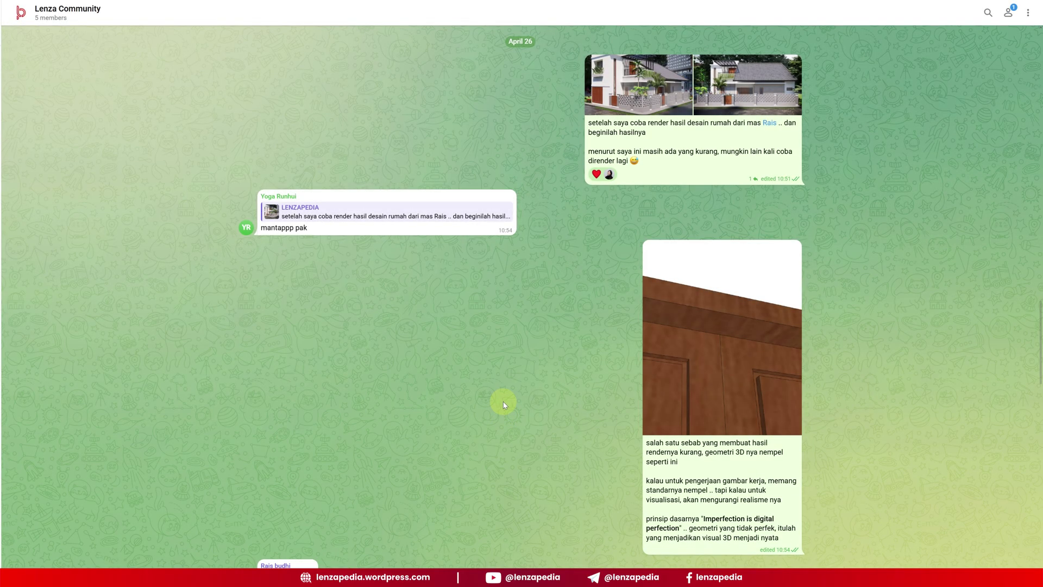
Step: Switch to the Lenza Community Telegram group and read through its chat discussion and shared renders
scroll(504, 405, down, 5)
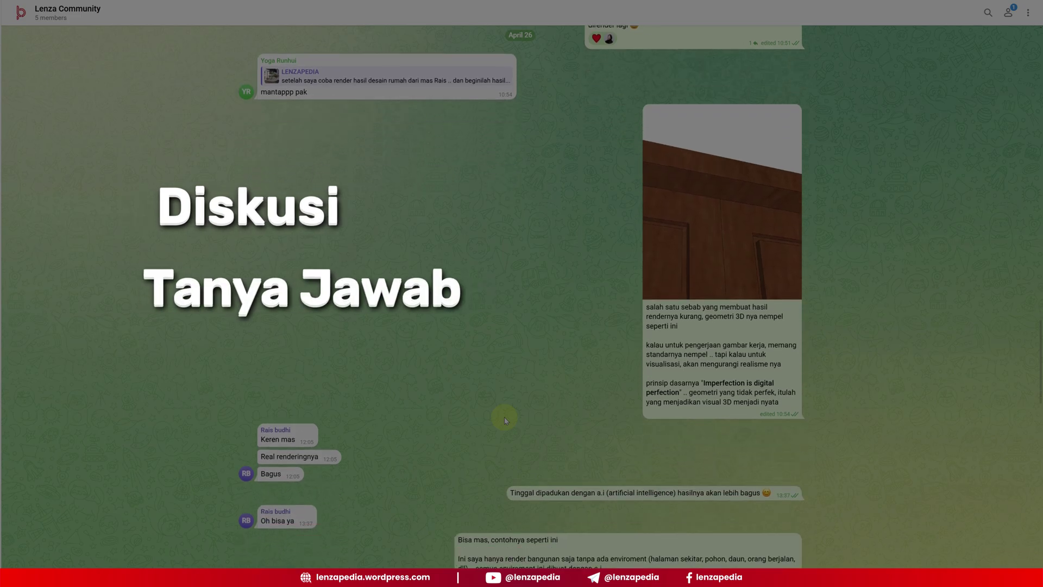
scroll(504, 416, down, 10)
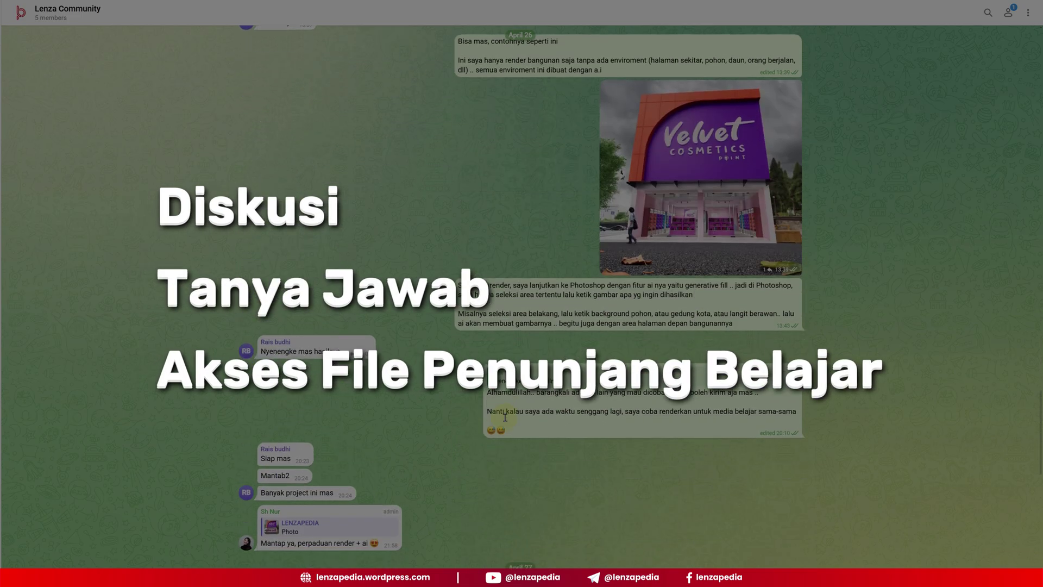
scroll(504, 417, down, 9)
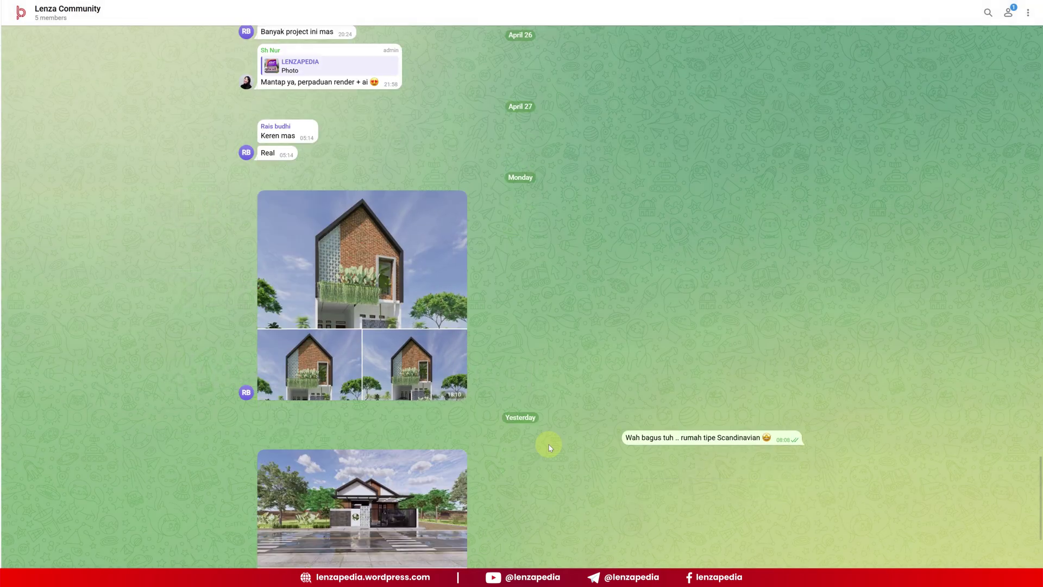
scroll(549, 447, down, 3)
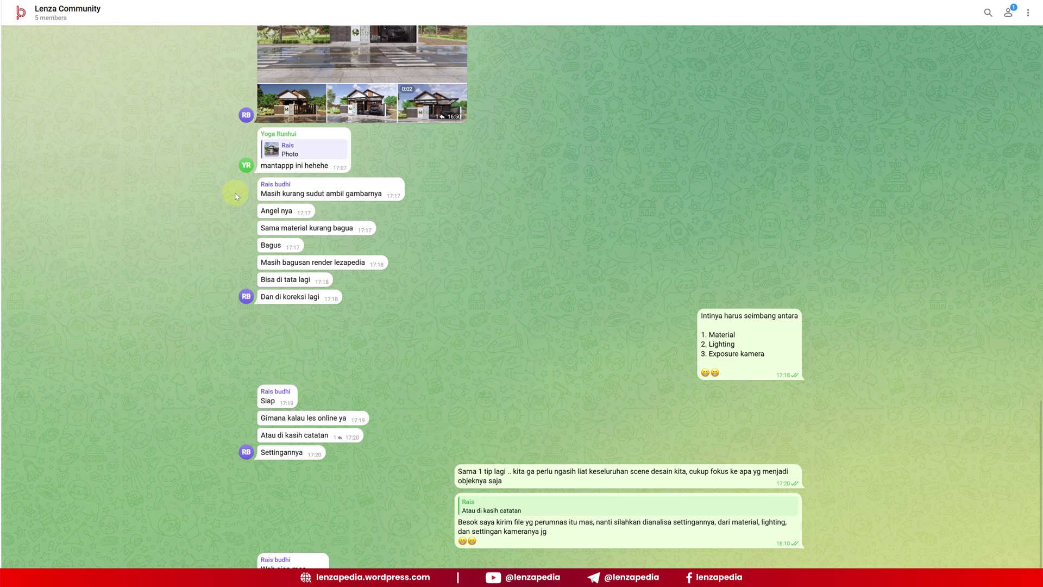
Step: Open the Lenza Community group's shared media and look through its media and file lists
click(60, 20)
click(963, 284)
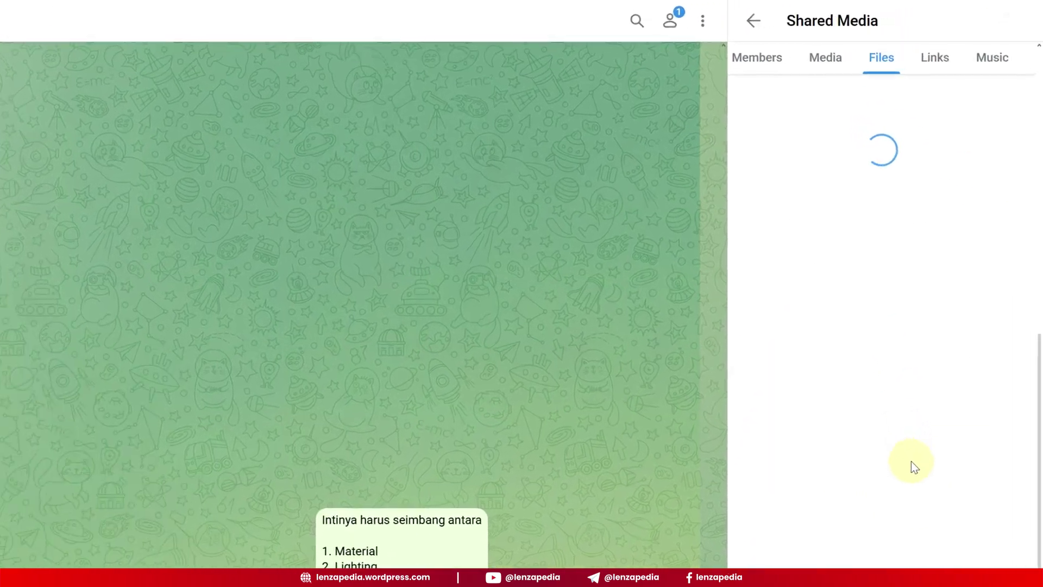
click(932, 32)
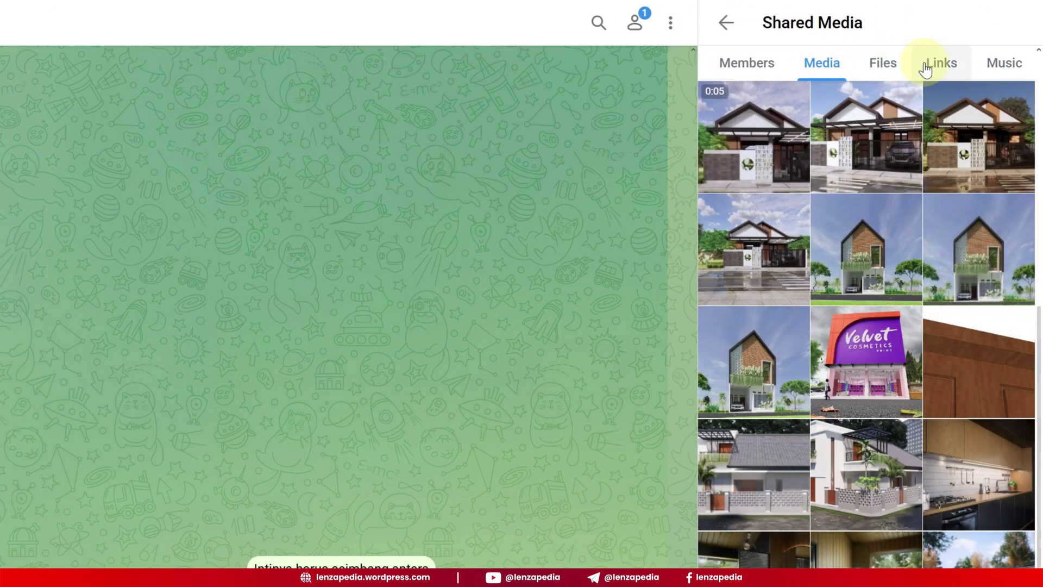
click(925, 64)
click(813, 62)
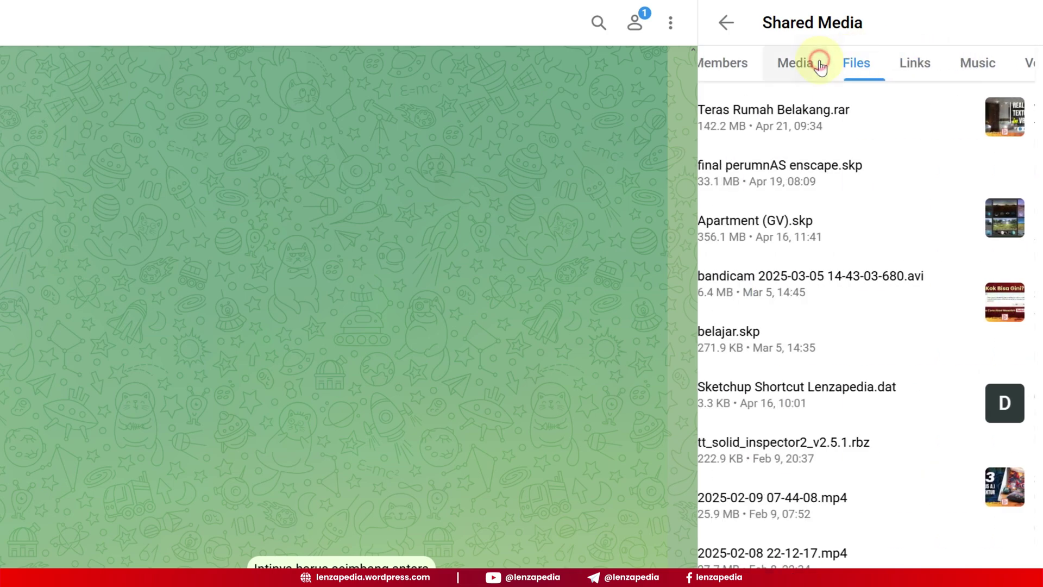